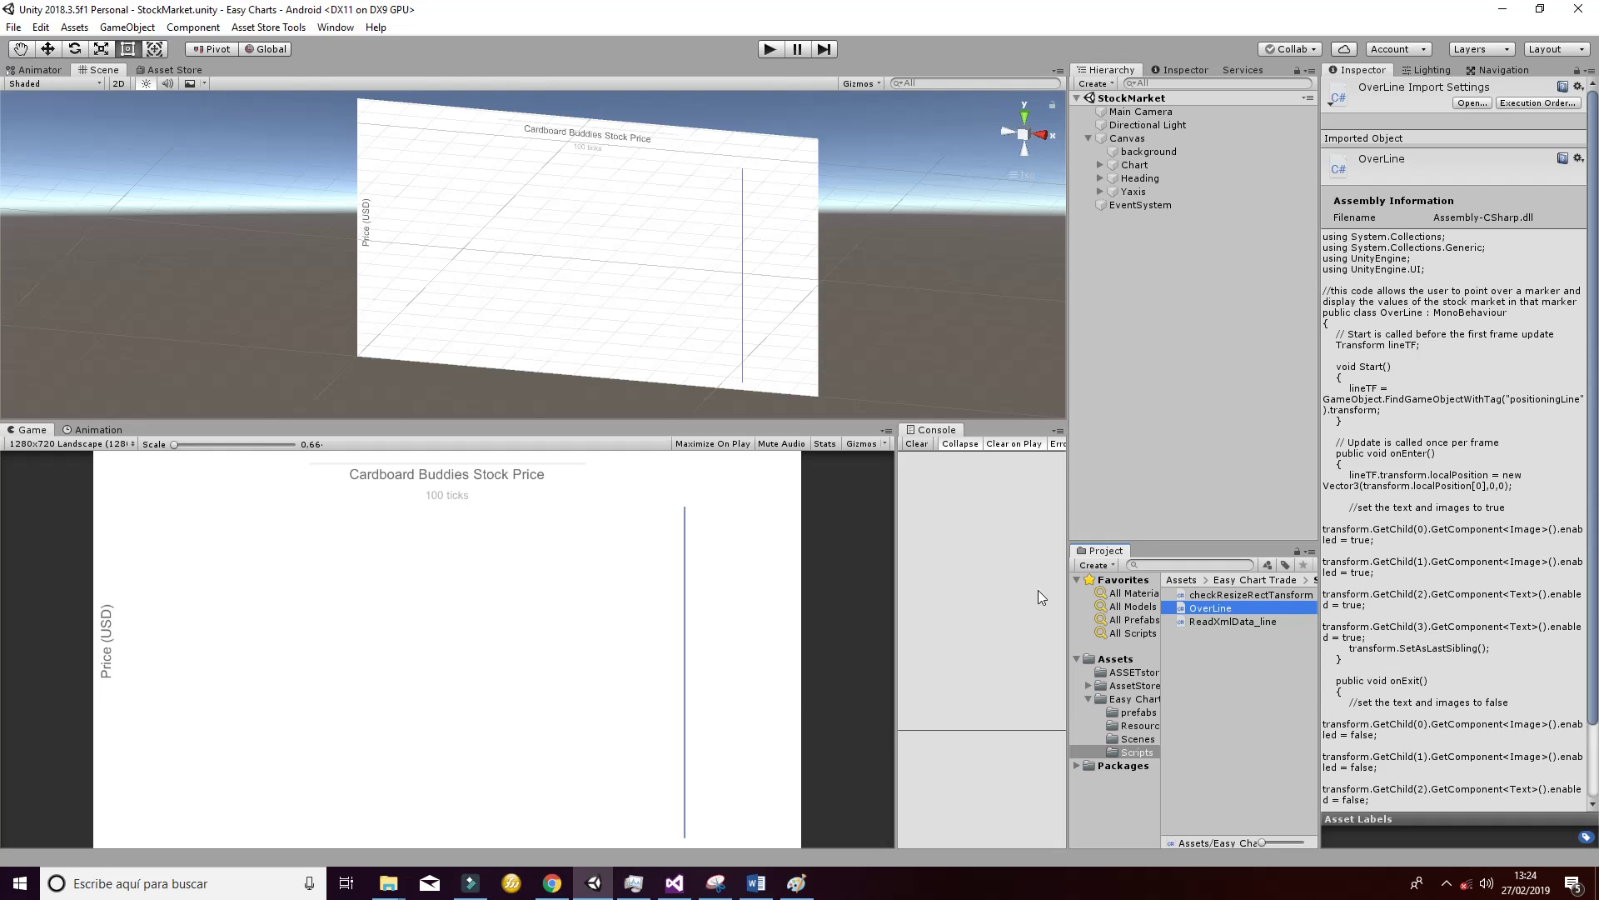
Load the StockMarket scene from the Easy Chart Trade Scenes folder.
{"action": "left_click", "coordinate": [1146, 738]}
{"action": "double_click", "coordinate": [1202, 597]}
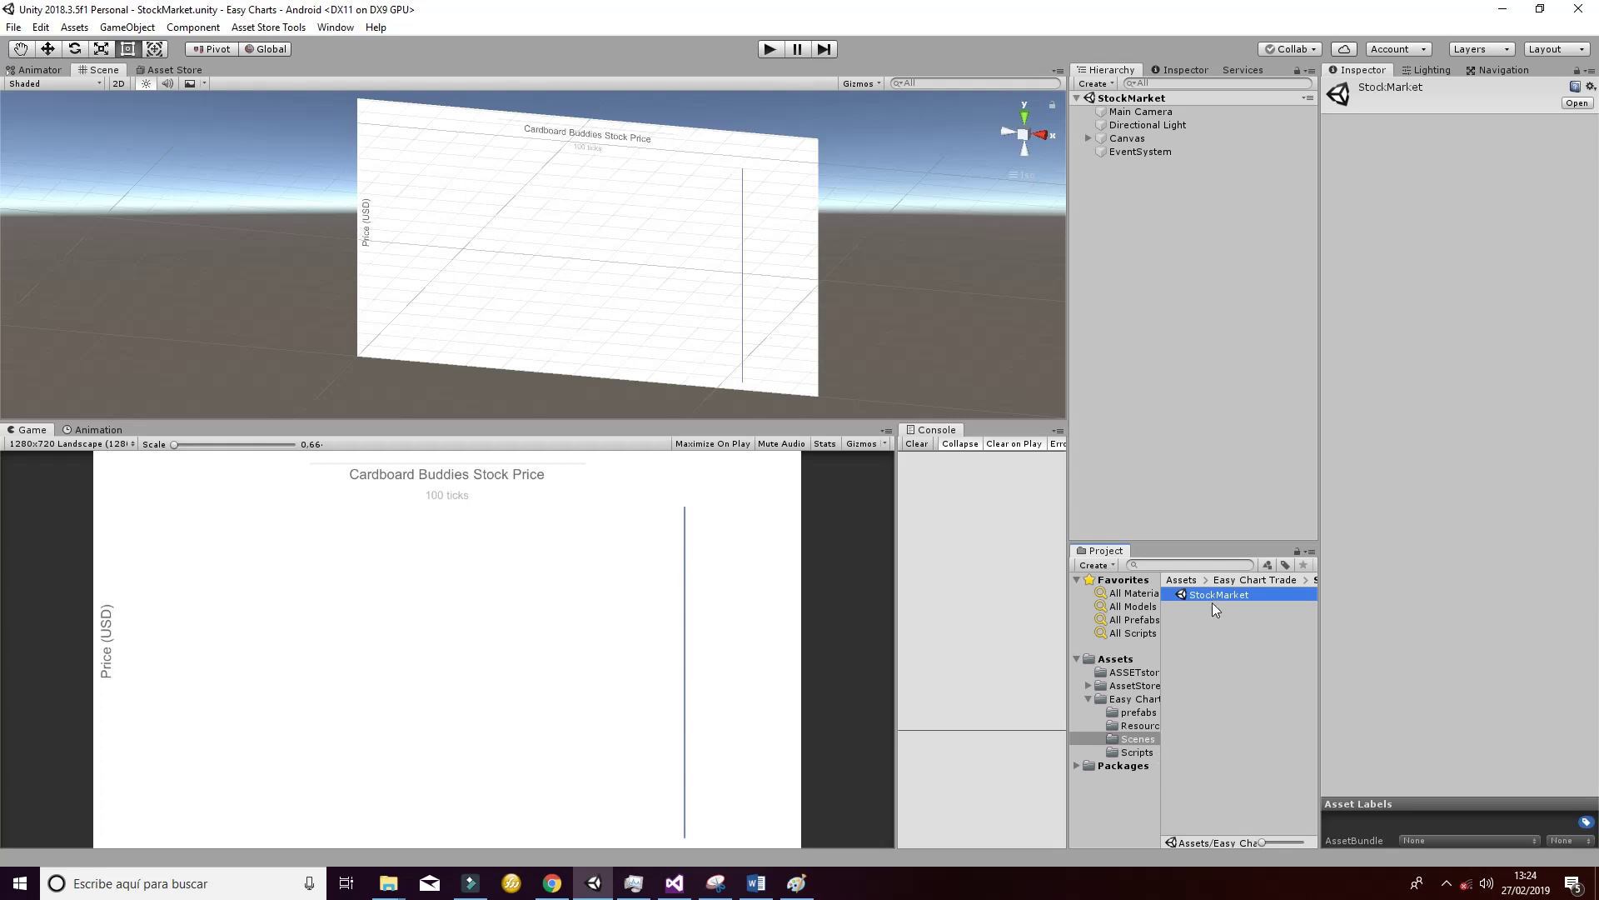
Select the Chart object under Canvas and run the StockMarket scene.
{"action": "left_click", "coordinate": [1088, 139]}
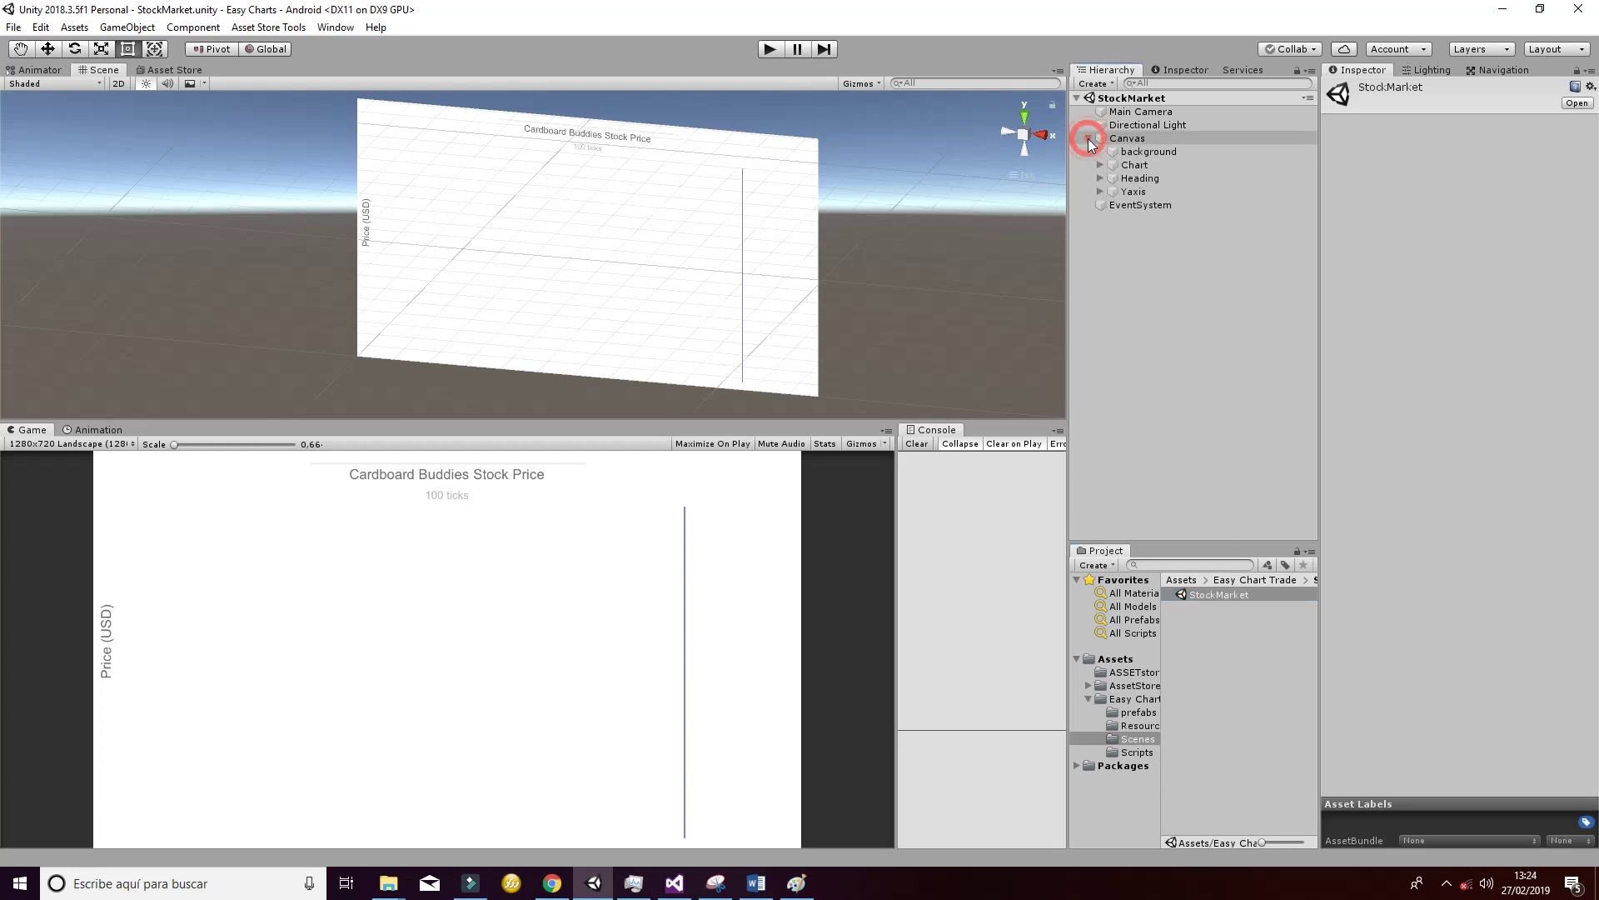
{"action": "left_click", "coordinate": [1135, 165]}
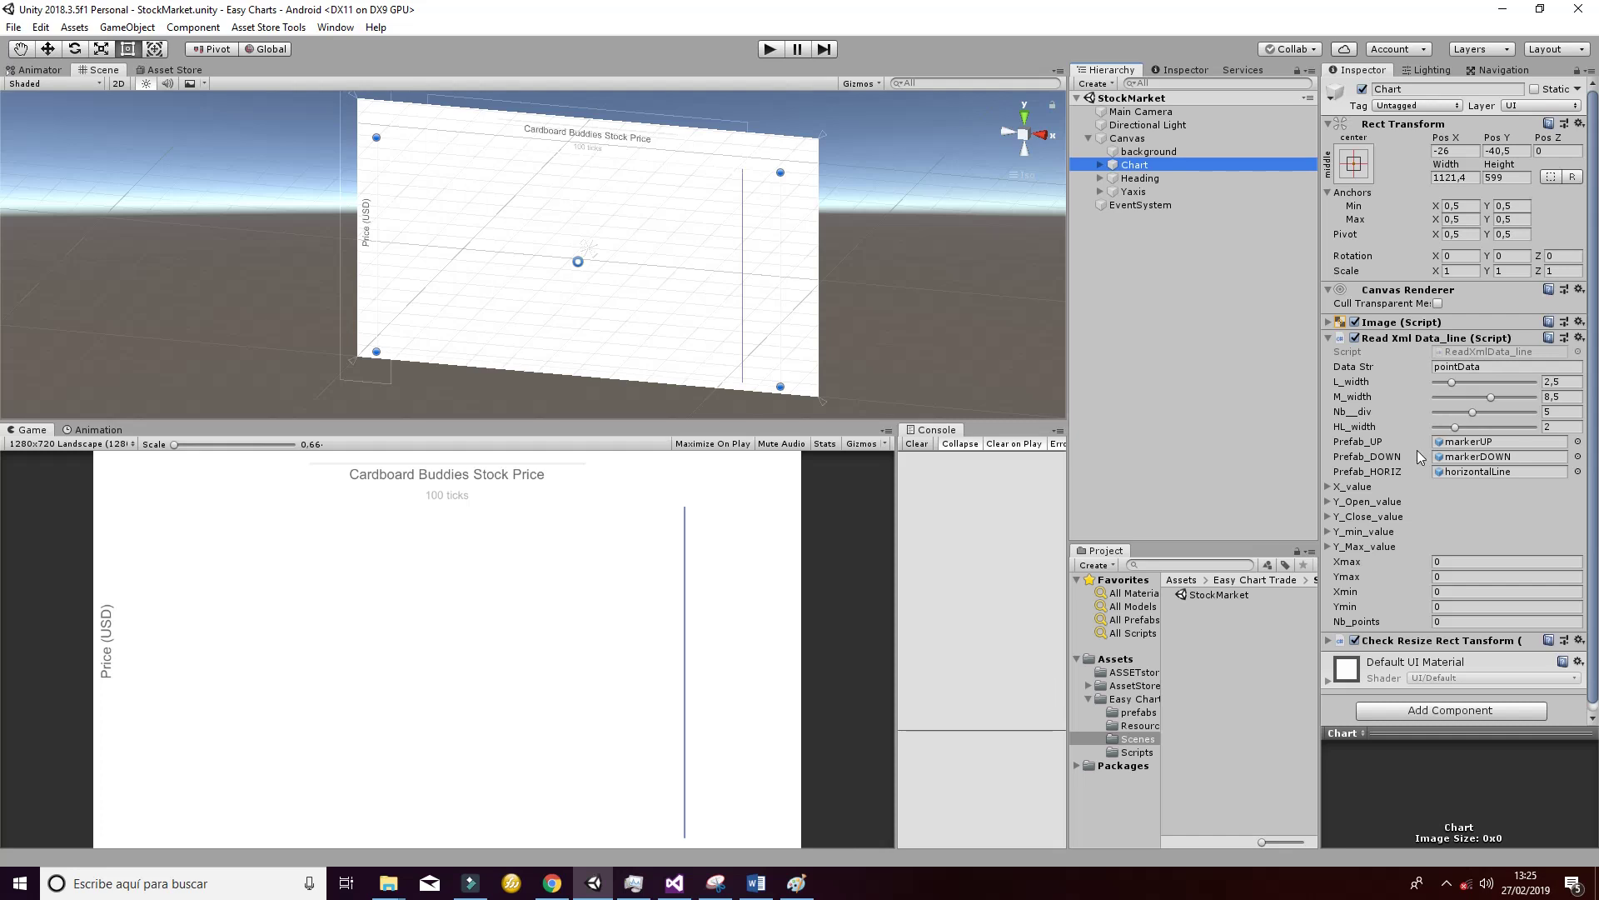
{"action": "left_click", "coordinate": [770, 49]}
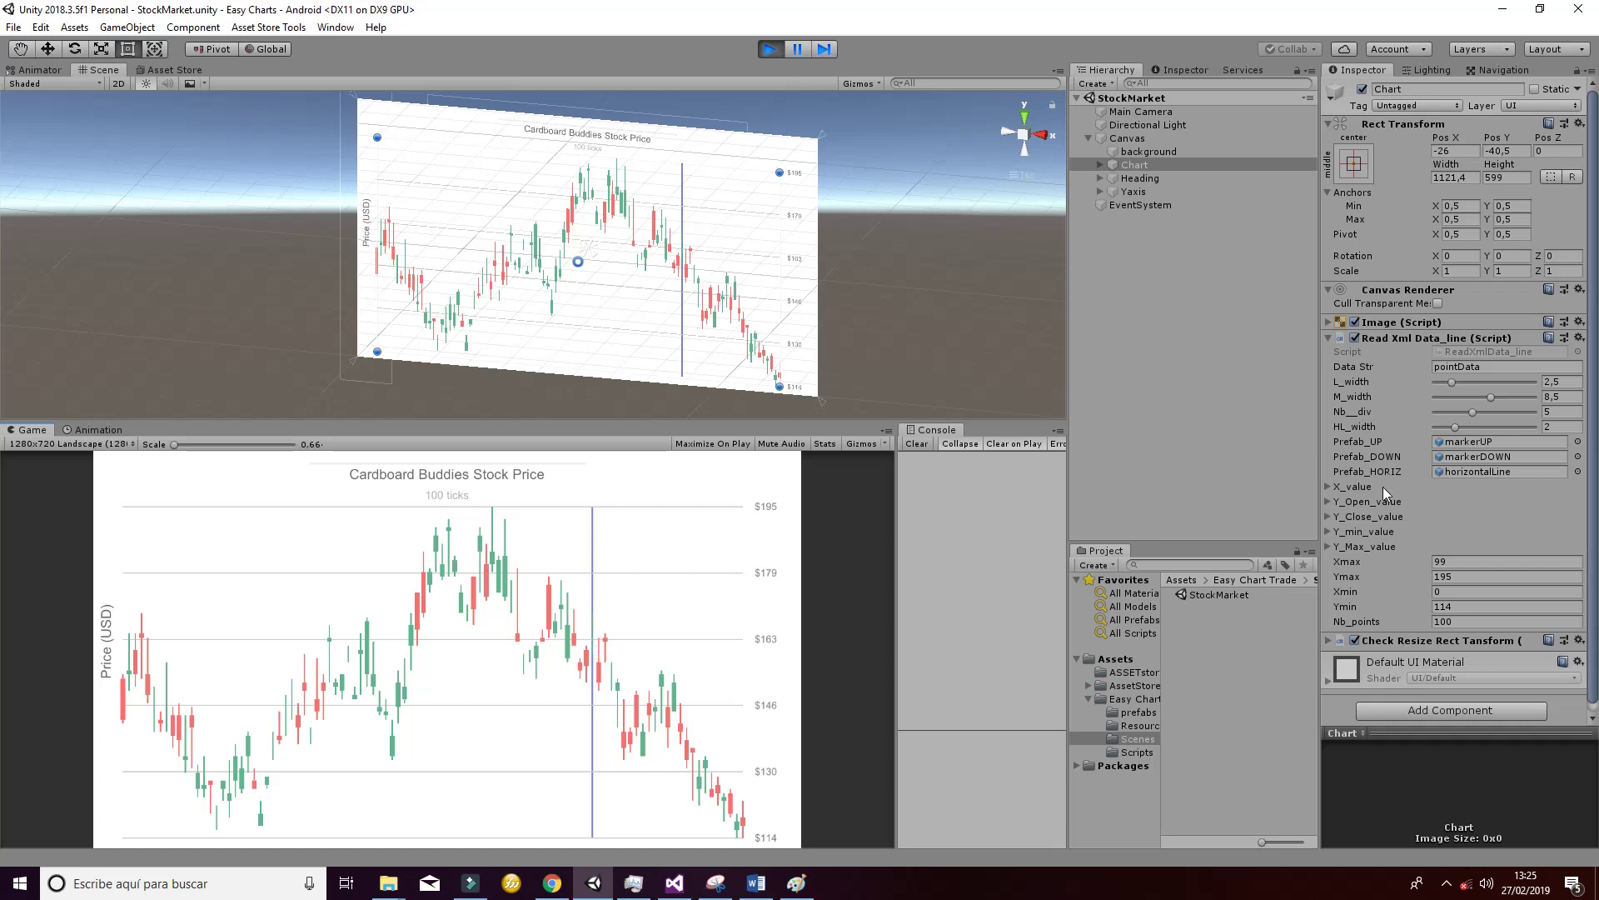
On the live chart, widen the candle lines and set Nb_div to 7.
{"action": "left_click_drag", "start_coordinate": [1455, 383], "coordinate": [1496, 397]}
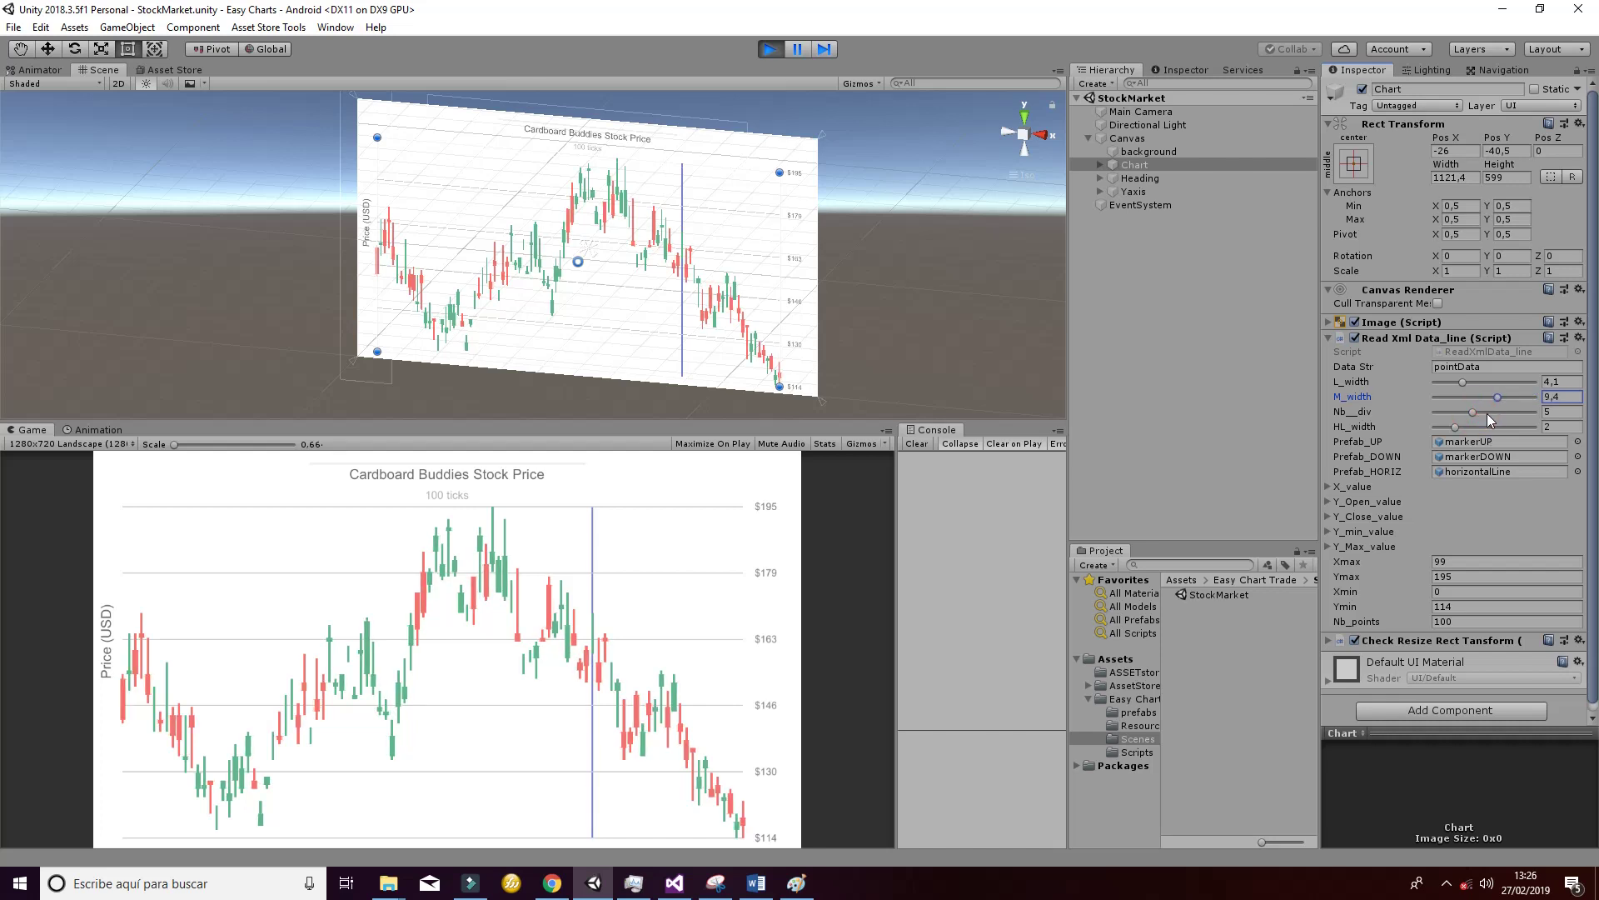
{"action": "key", "text": "Tab"}
{"action": "left_click_drag", "start_coordinate": [1506, 413], "coordinate": [1533, 413]}
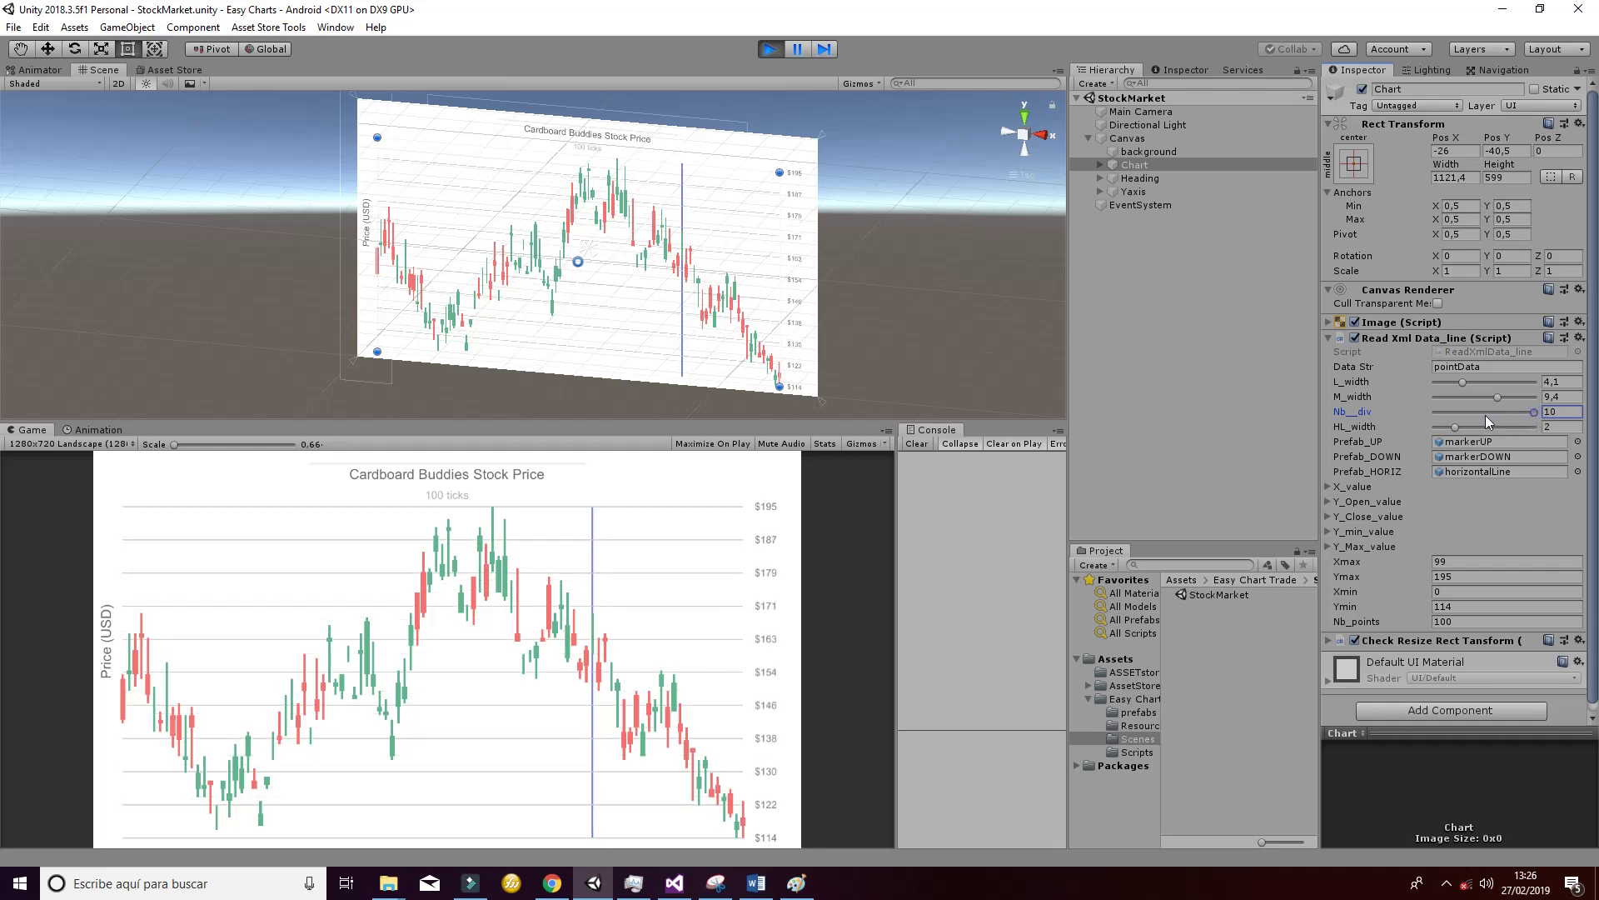
{"action": "type", "text": "7"}
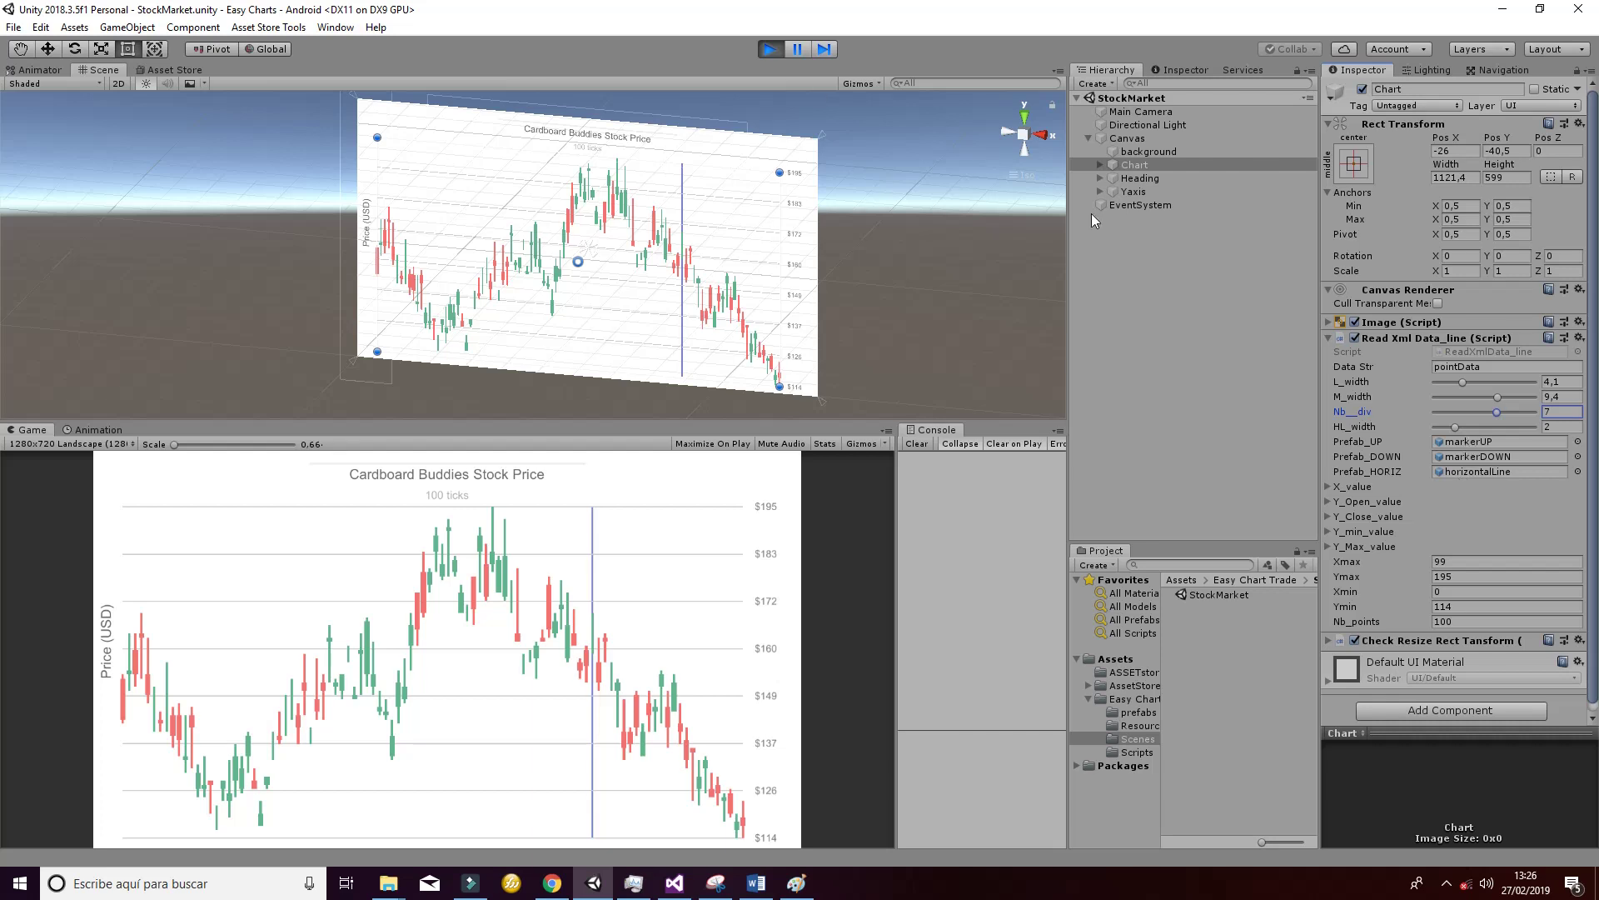
Stop the scene and open the markerUP prefab from the prefabs folder.
{"action": "left_click", "coordinate": [761, 49]}
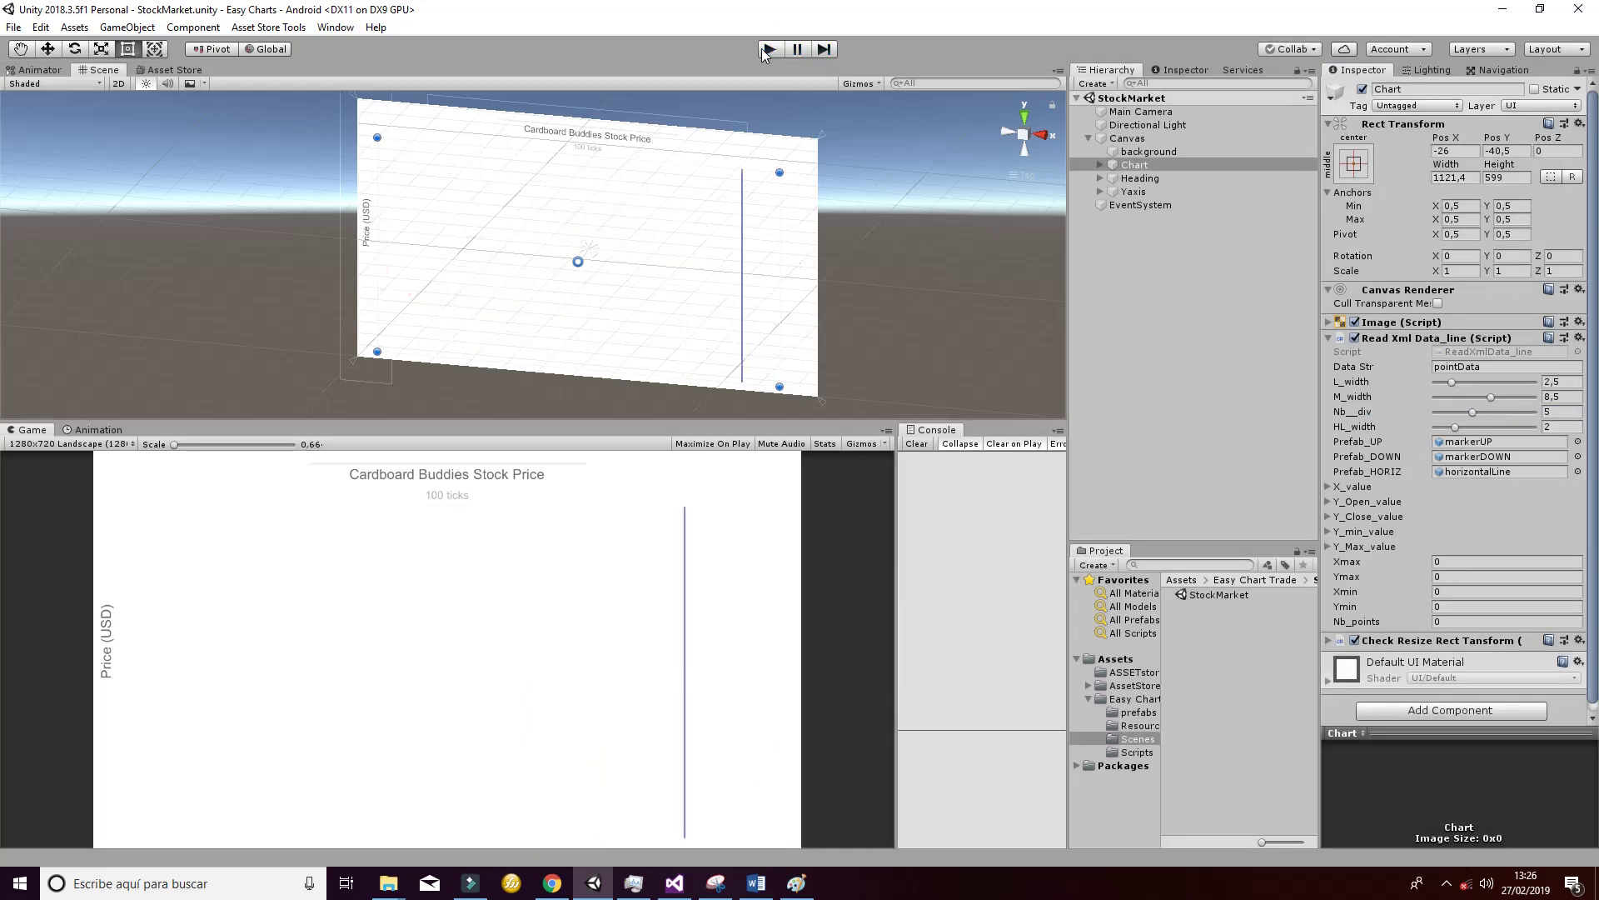
{"action": "left_click", "coordinate": [1138, 712]}
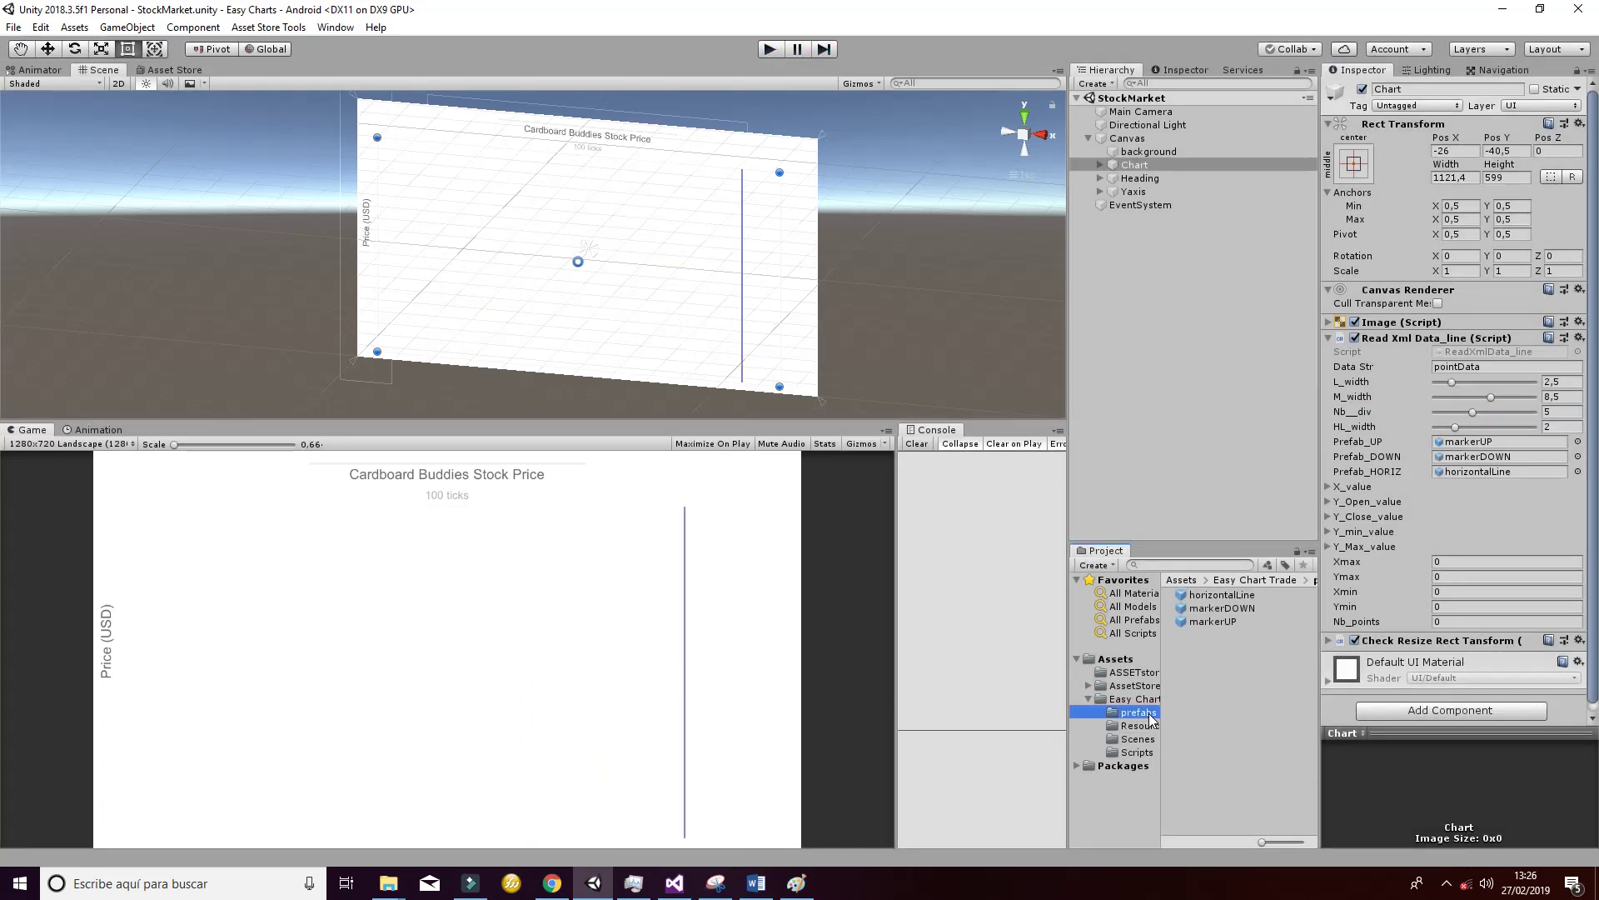
{"action": "left_click", "coordinate": [1210, 596]}
{"action": "left_click", "coordinate": [1221, 608]}
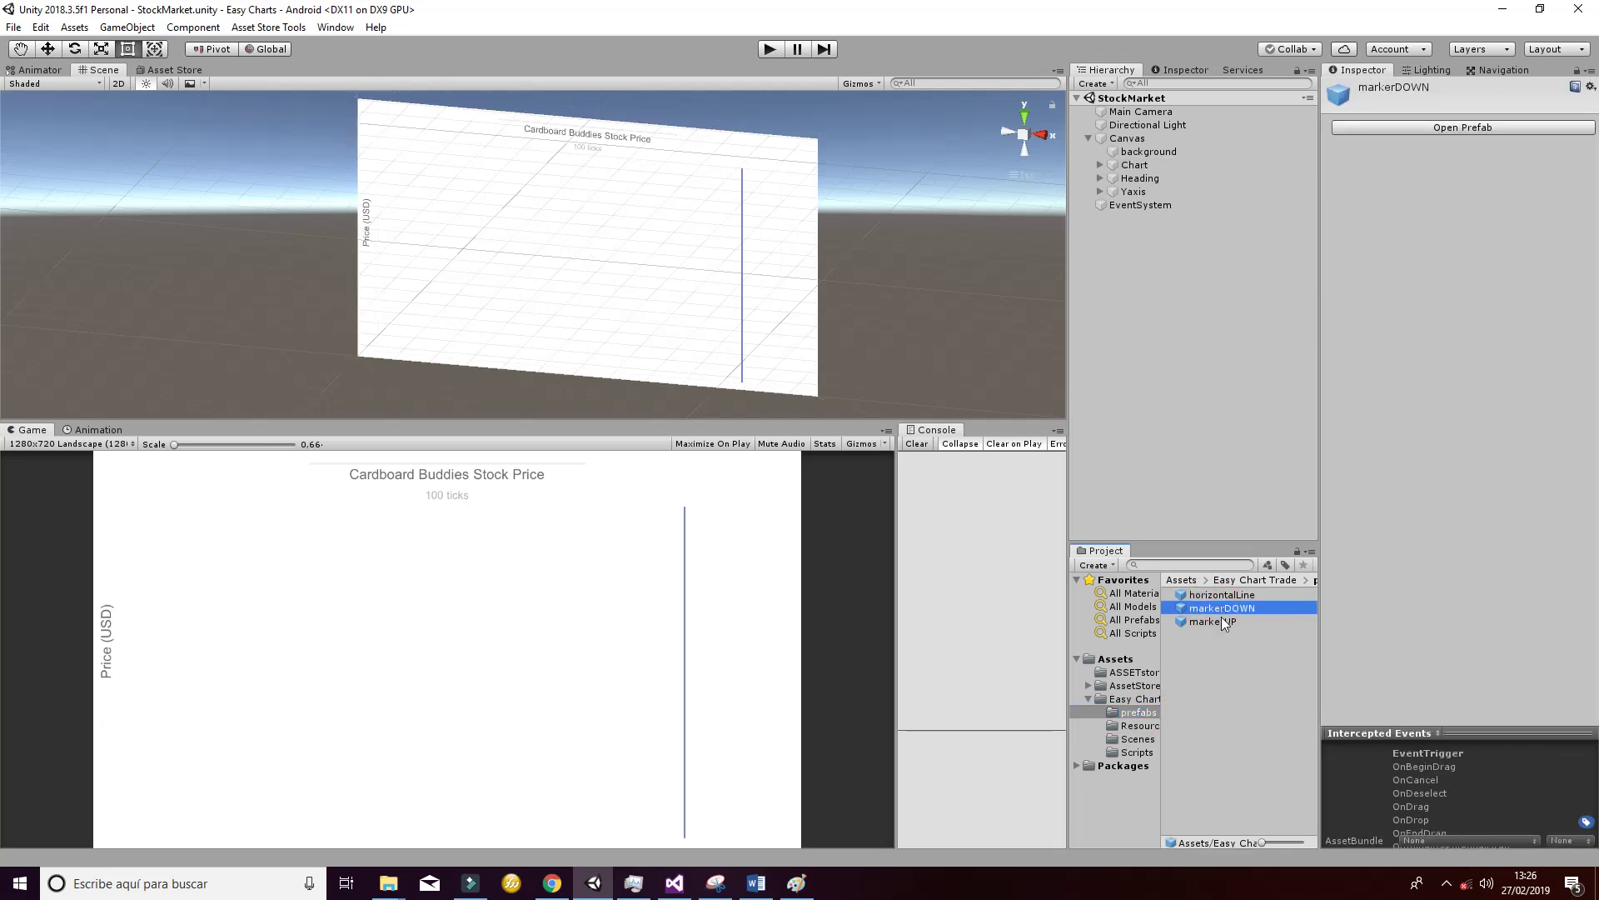
{"action": "left_click", "coordinate": [1221, 620]}
{"action": "double_click", "coordinate": [1221, 620]}
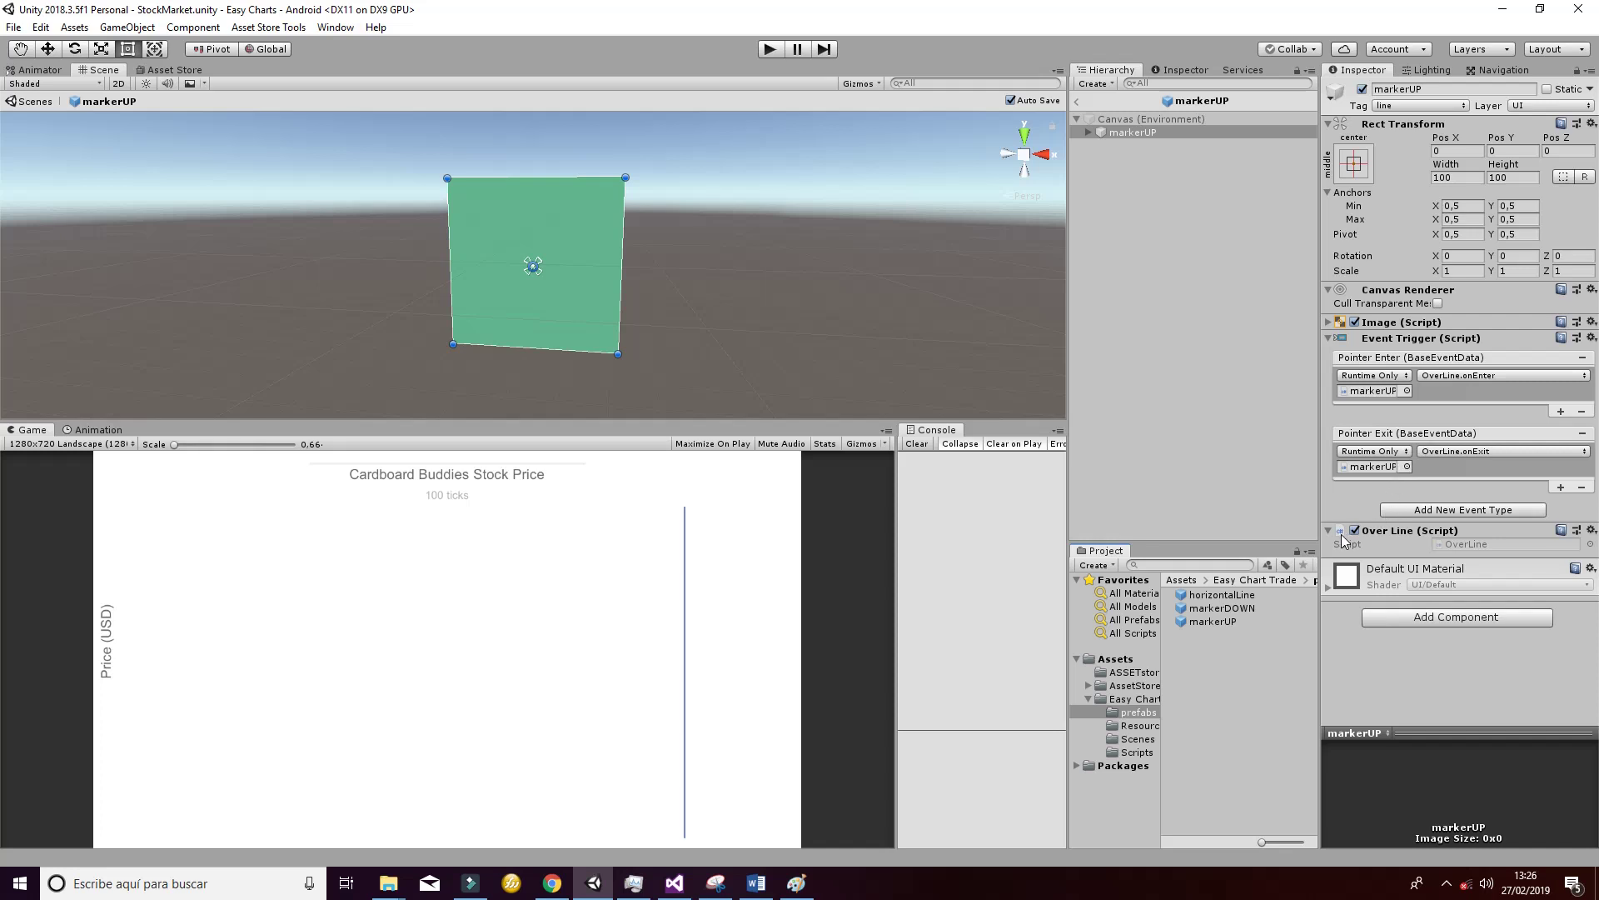
Check markerUP's Image colour (62B58F), then return to the StockMarket scene.
{"action": "left_click", "coordinate": [1332, 321]}
{"action": "left_click", "coordinate": [1464, 350]}
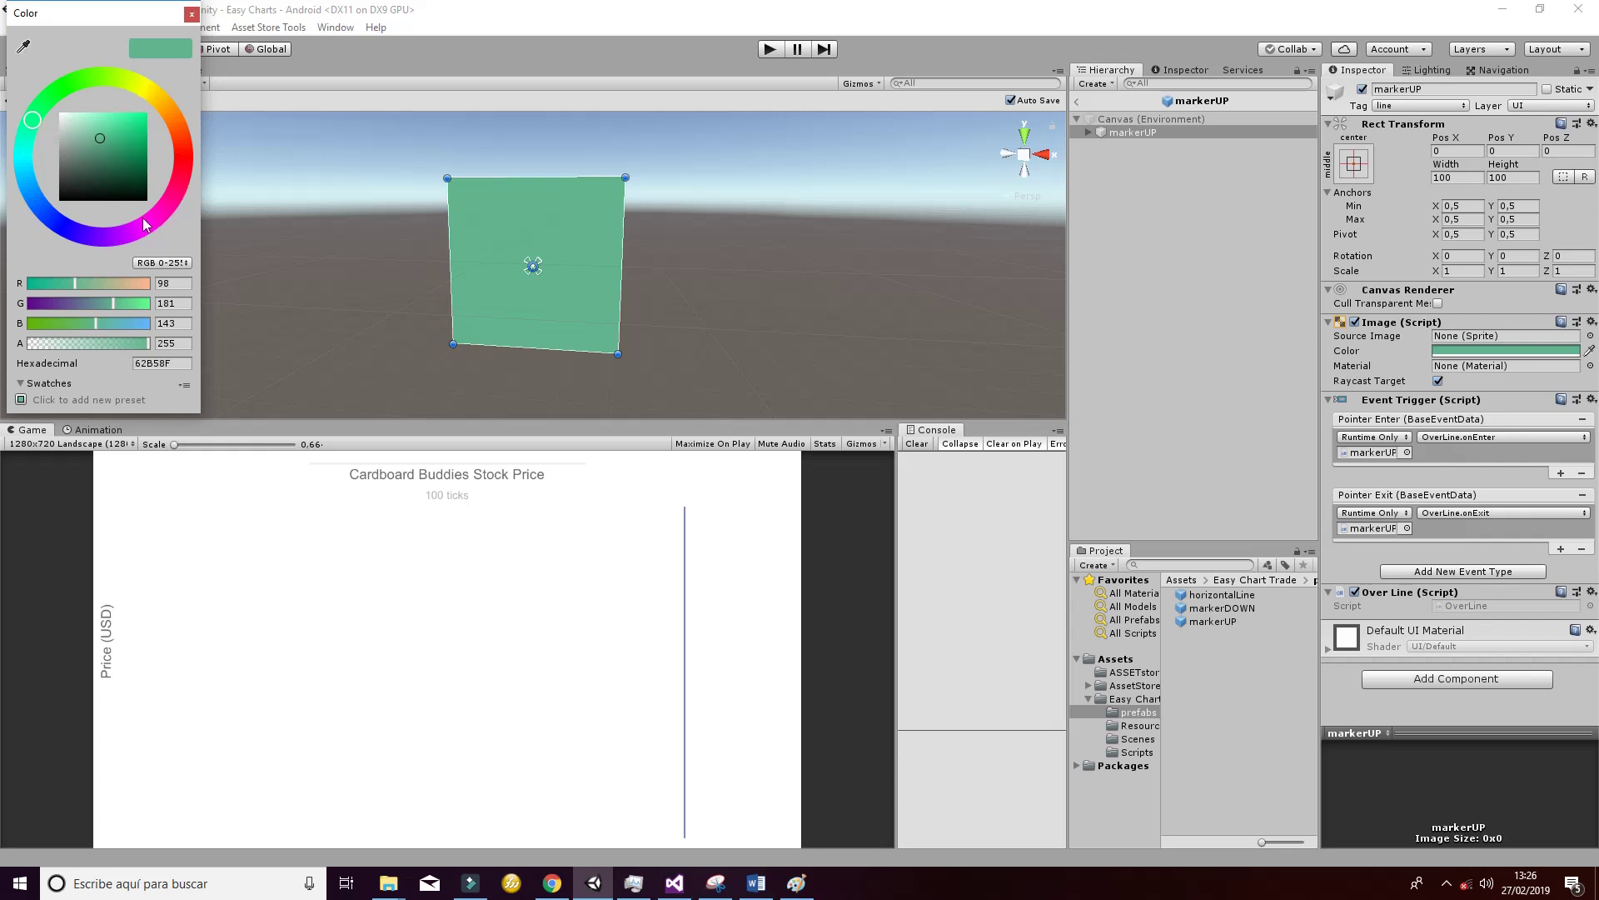
{"action": "left_click", "coordinate": [193, 16]}
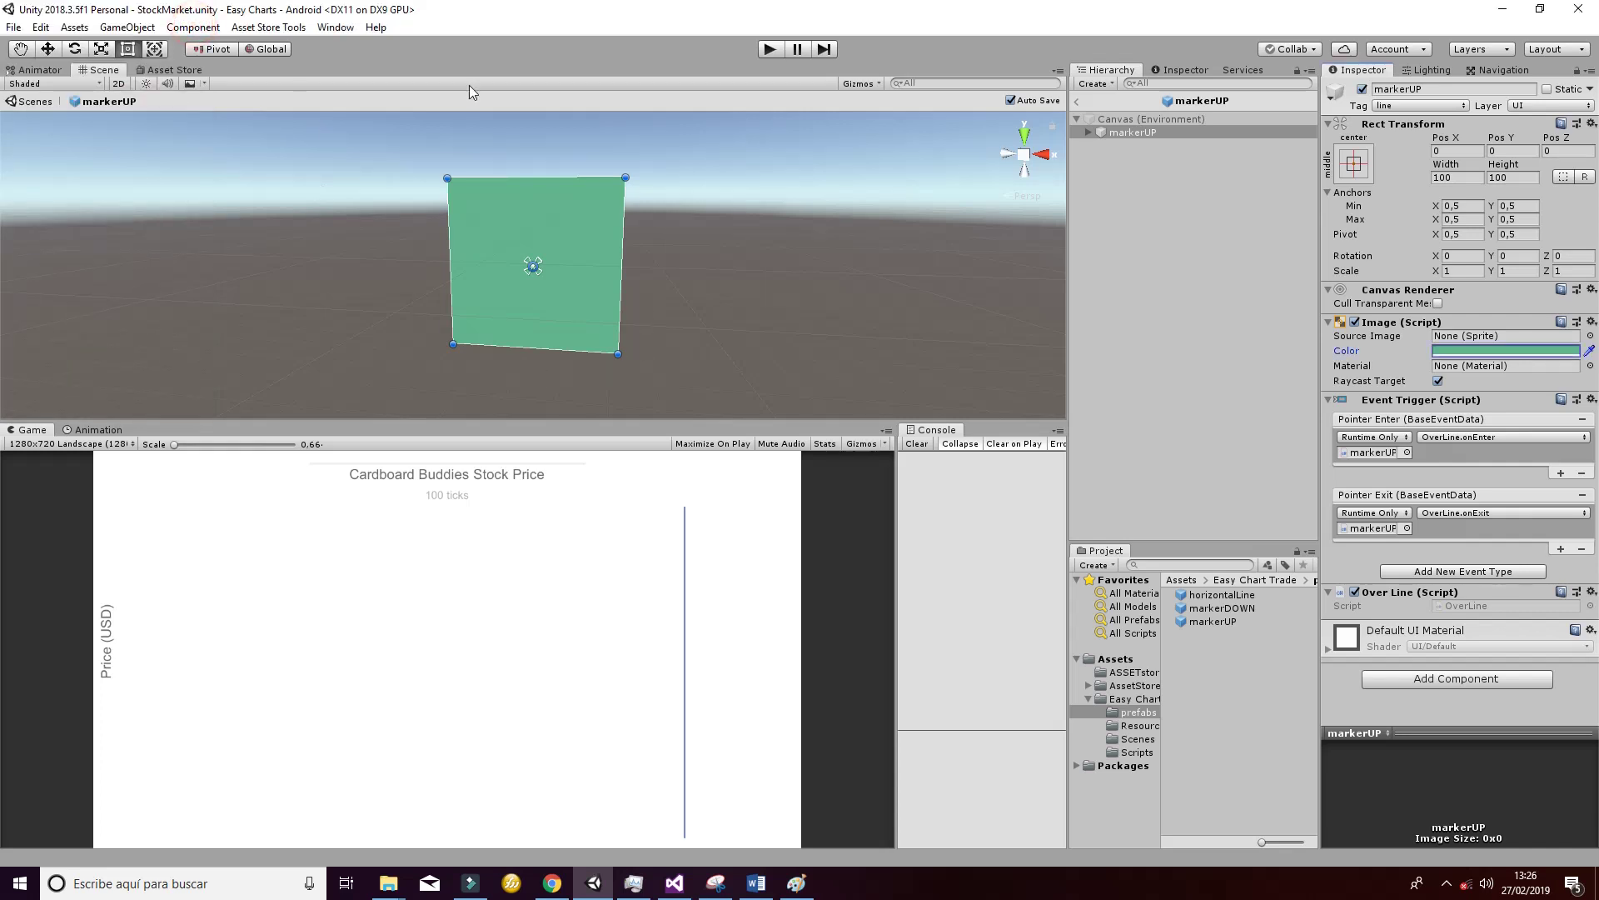
{"action": "left_click", "coordinate": [1076, 102]}
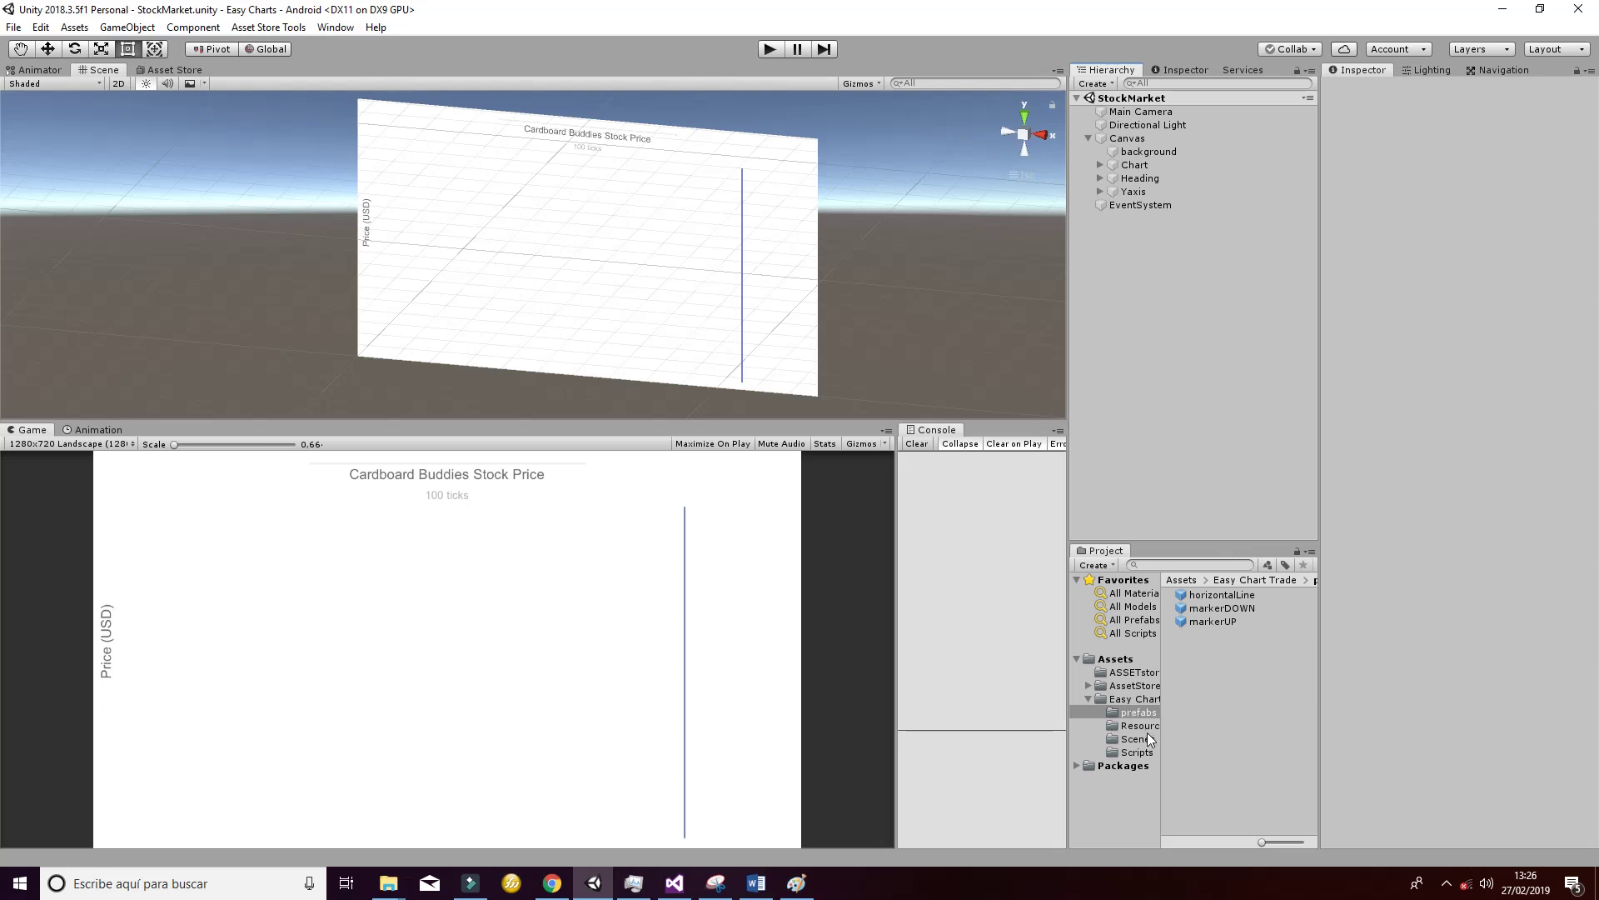
Set the Chart's Data Str field to pointData500 from the Resources folder.
{"action": "left_click", "coordinate": [1141, 726]}
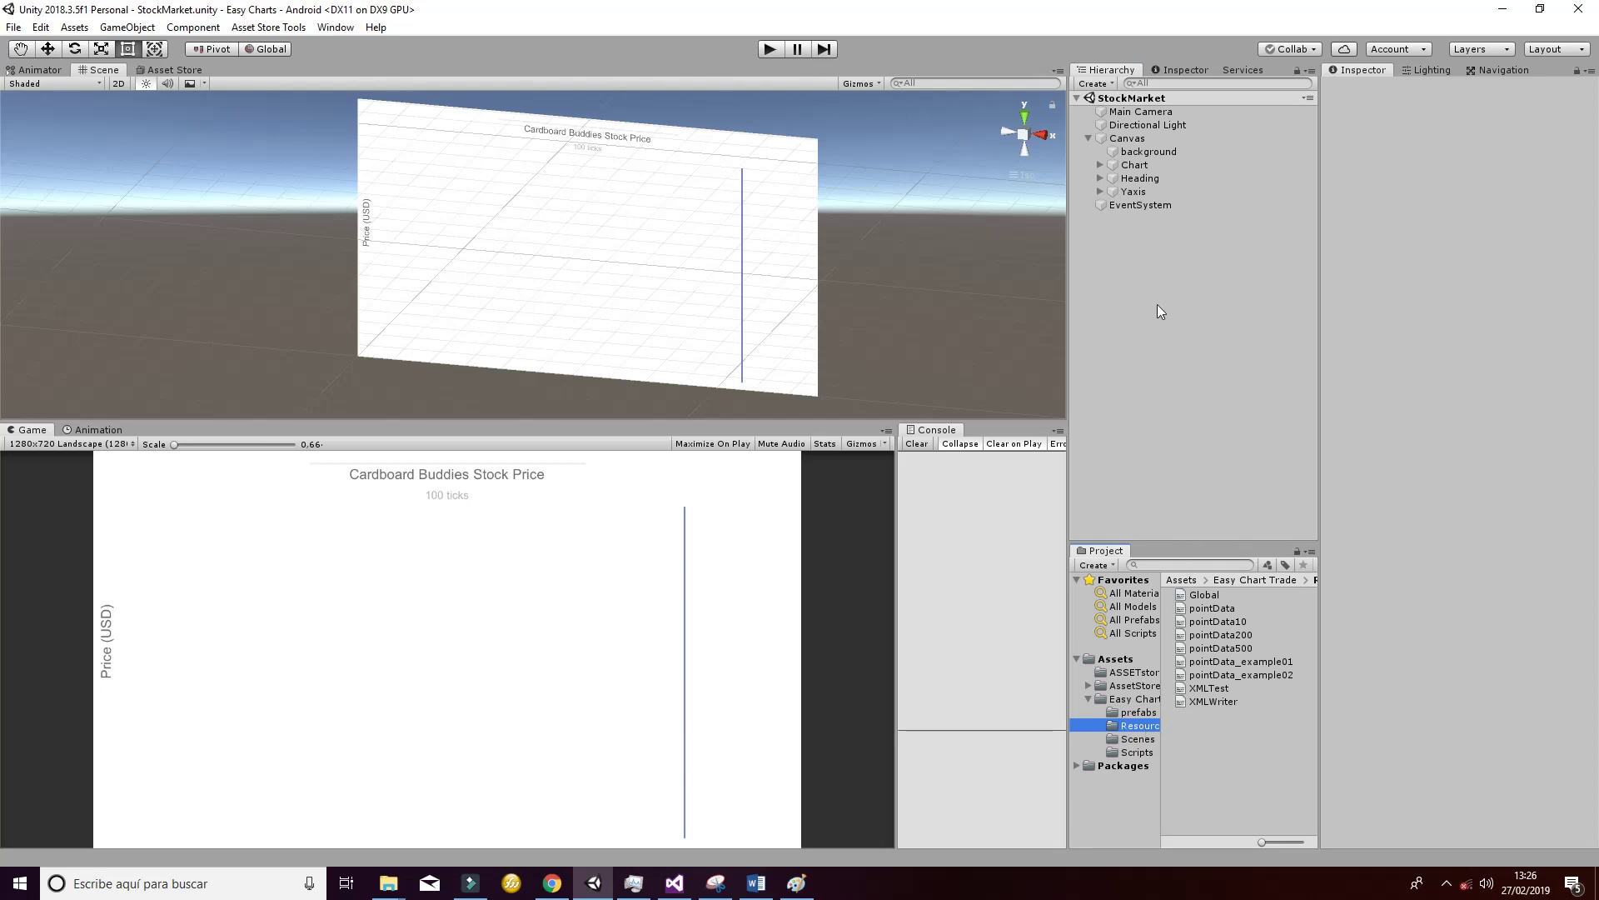
{"action": "left_click", "coordinate": [1164, 165]}
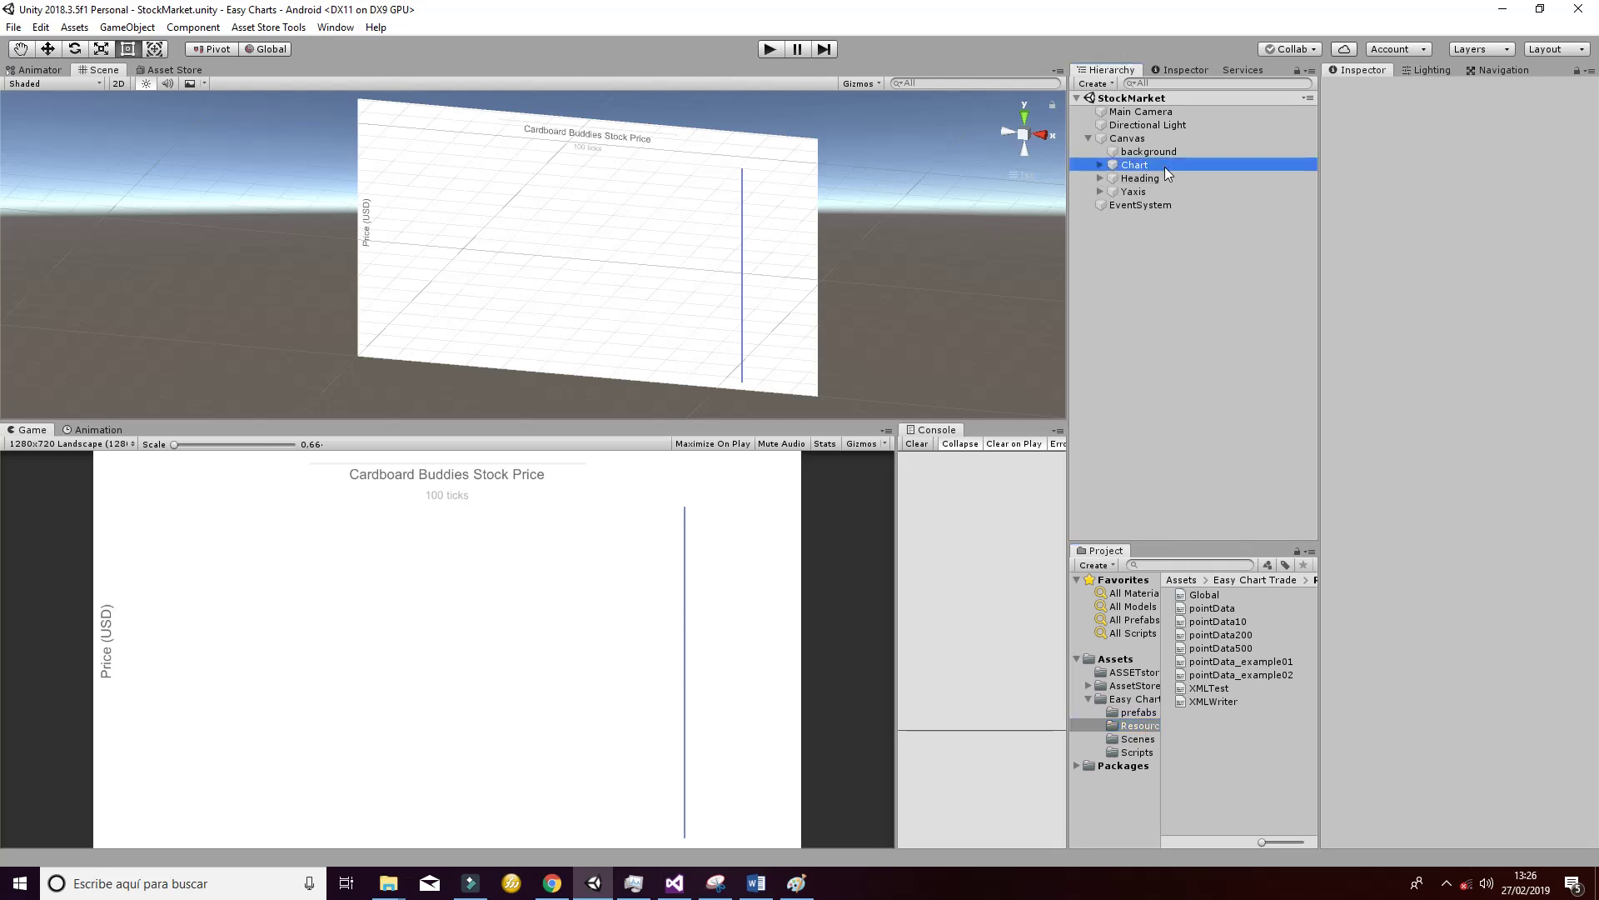
{"action": "left_click", "coordinate": [1489, 427]}
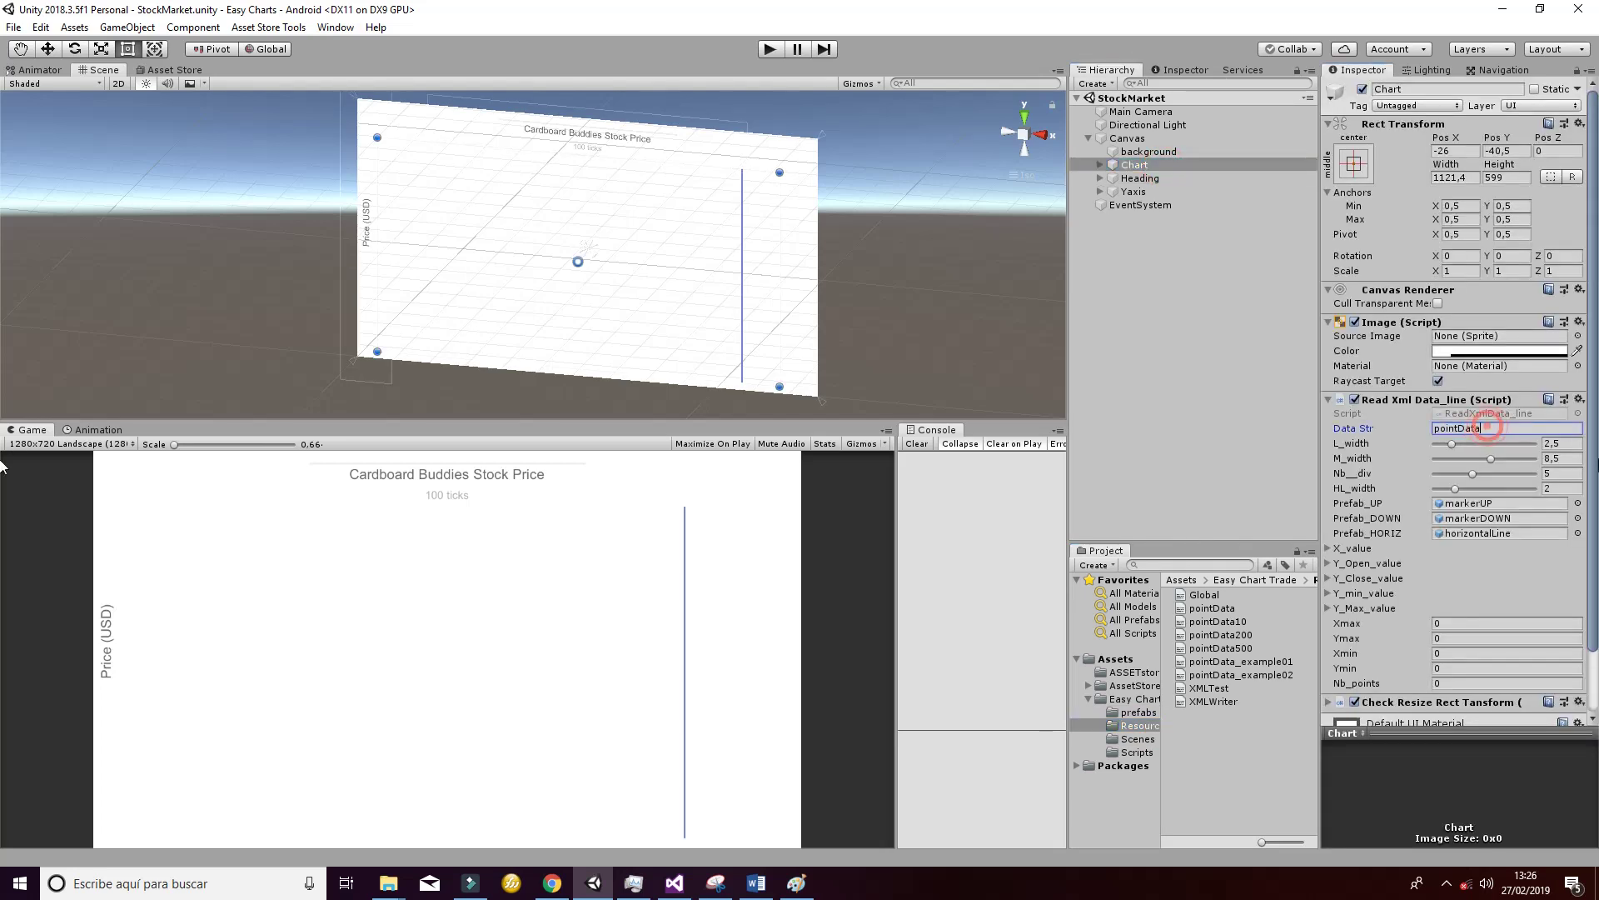
{"action": "type", "text": "500"}
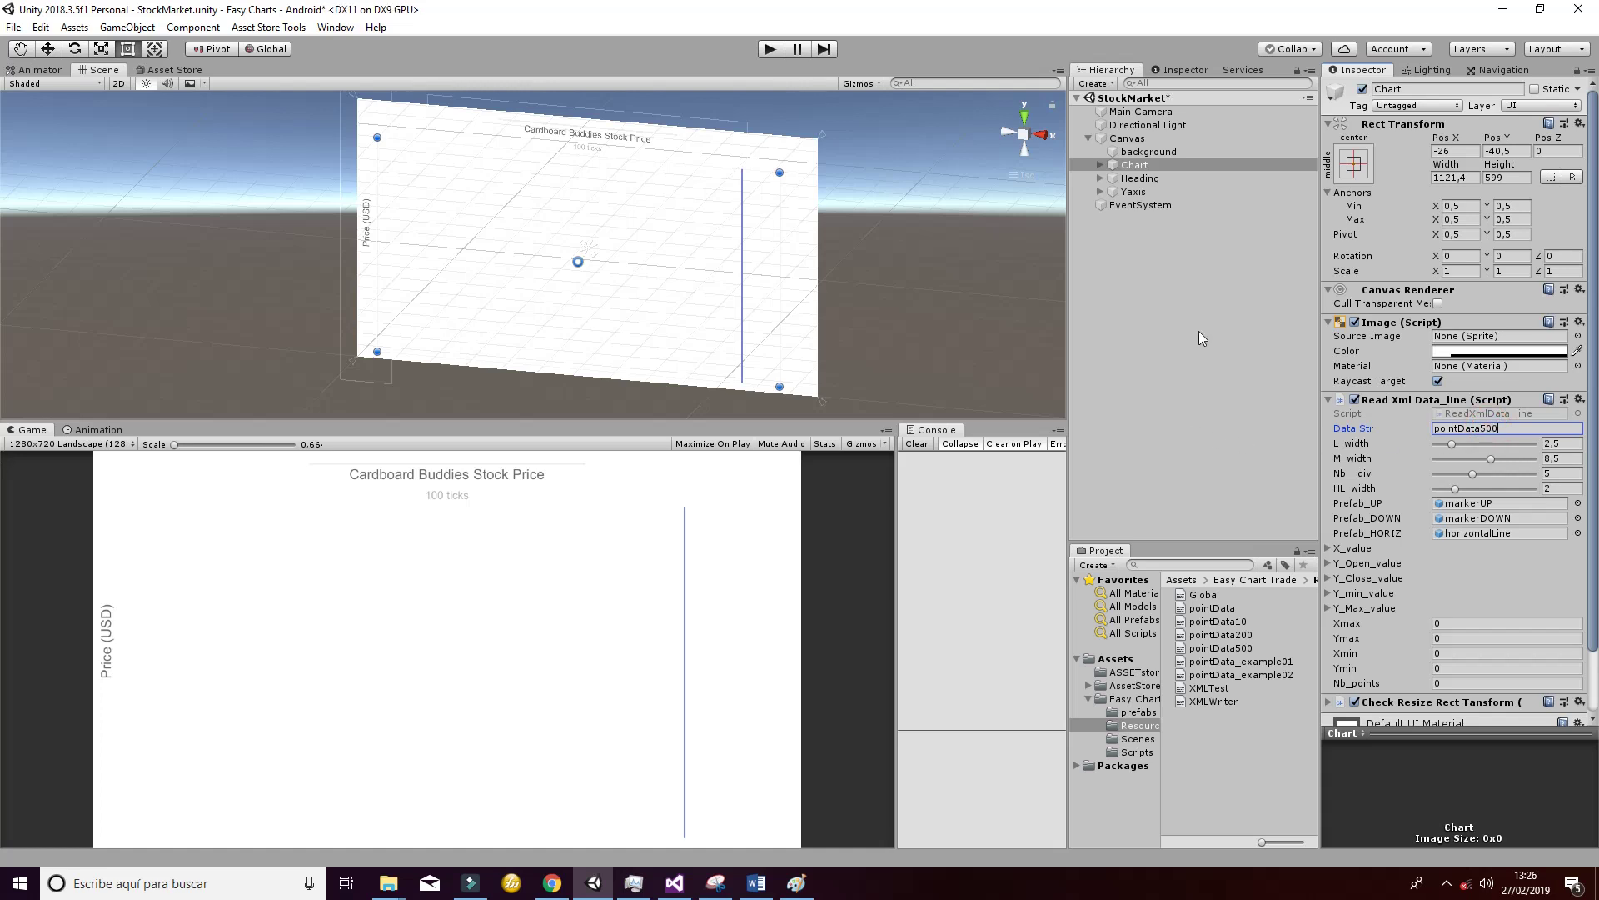
Run the scene and slide the price marker line across the 500-tick candlesticks.
{"action": "left_click", "coordinate": [770, 50]}
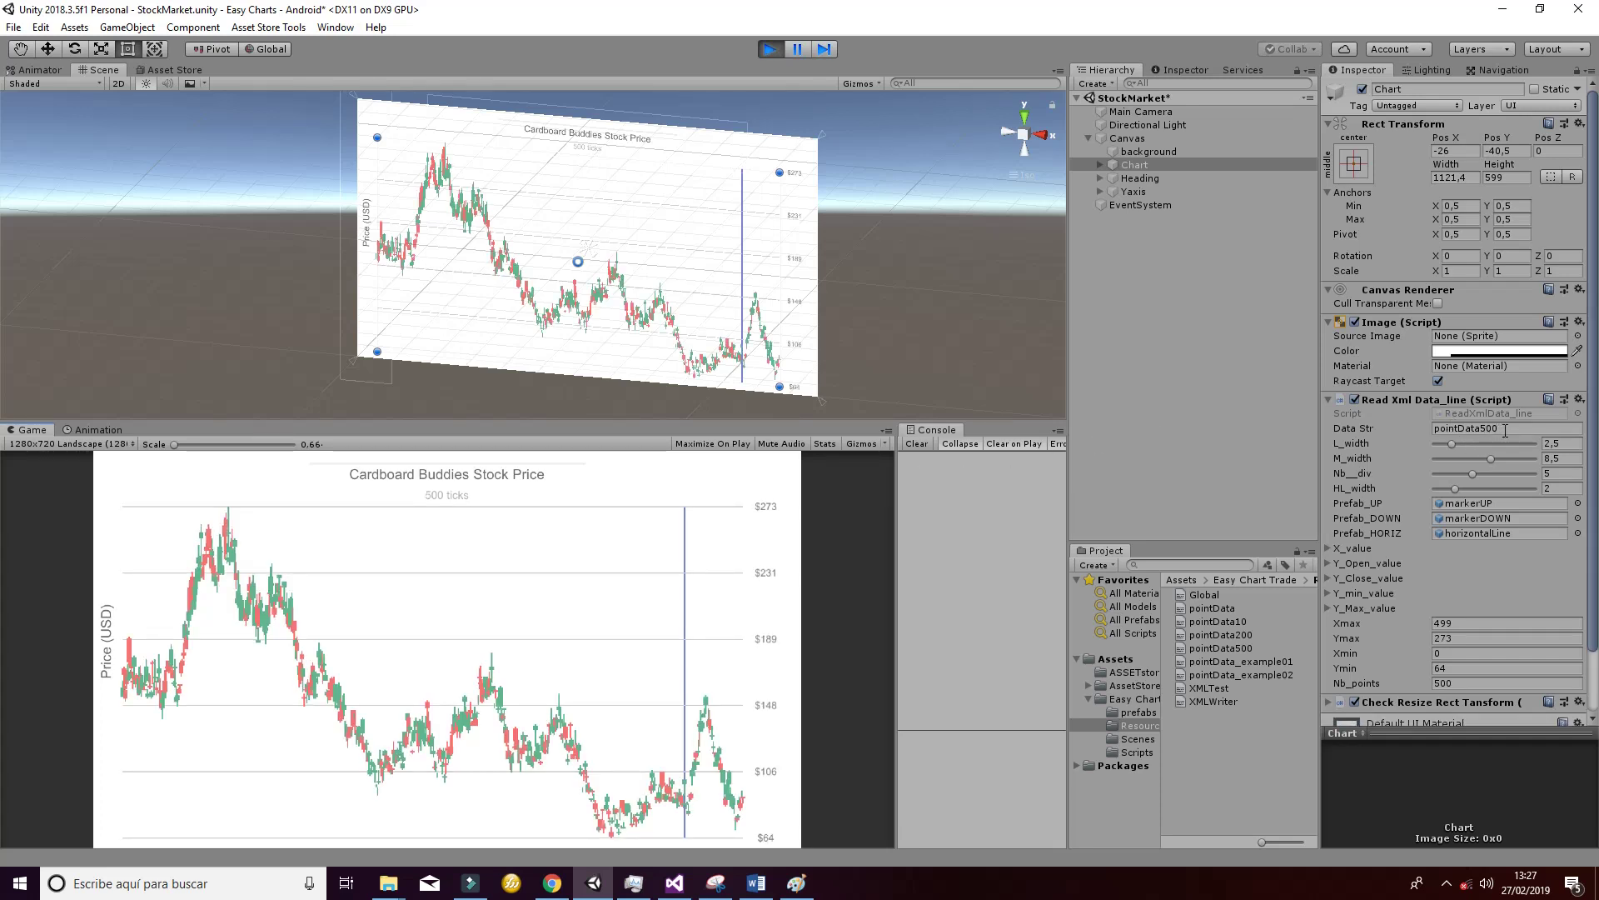
{"action": "left_click", "coordinate": [316, 698]}
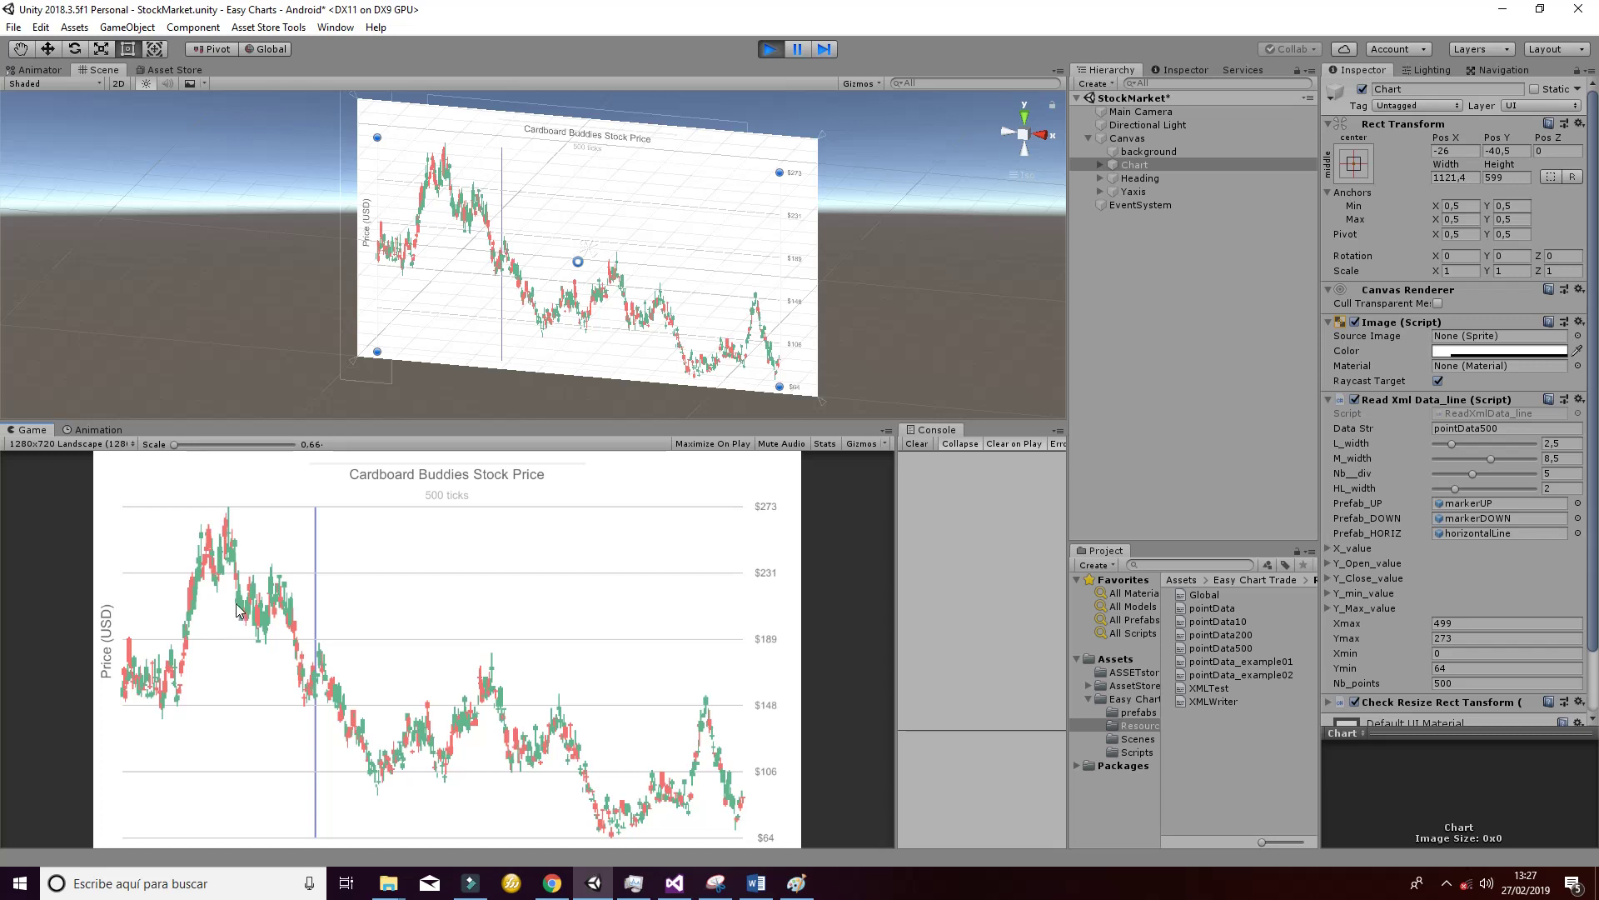
{"action": "mouse_move", "coordinate": [237, 609]}
{"action": "left_mouse_down"}
{"action": "mouse_move", "coordinate": [272, 658]}
{"action": "mouse_move", "coordinate": [387, 742]}
{"action": "mouse_move", "coordinate": [559, 762]}
{"action": "mouse_move", "coordinate": [608, 791]}
{"action": "mouse_move", "coordinate": [551, 733]}
{"action": "mouse_move", "coordinate": [459, 703]}
{"action": "mouse_move", "coordinate": [437, 736]}
{"action": "mouse_move", "coordinate": [372, 742]}
{"action": "mouse_move", "coordinate": [313, 694]}
{"action": "mouse_move", "coordinate": [312, 673]}
{"action": "left_mouse_up"}
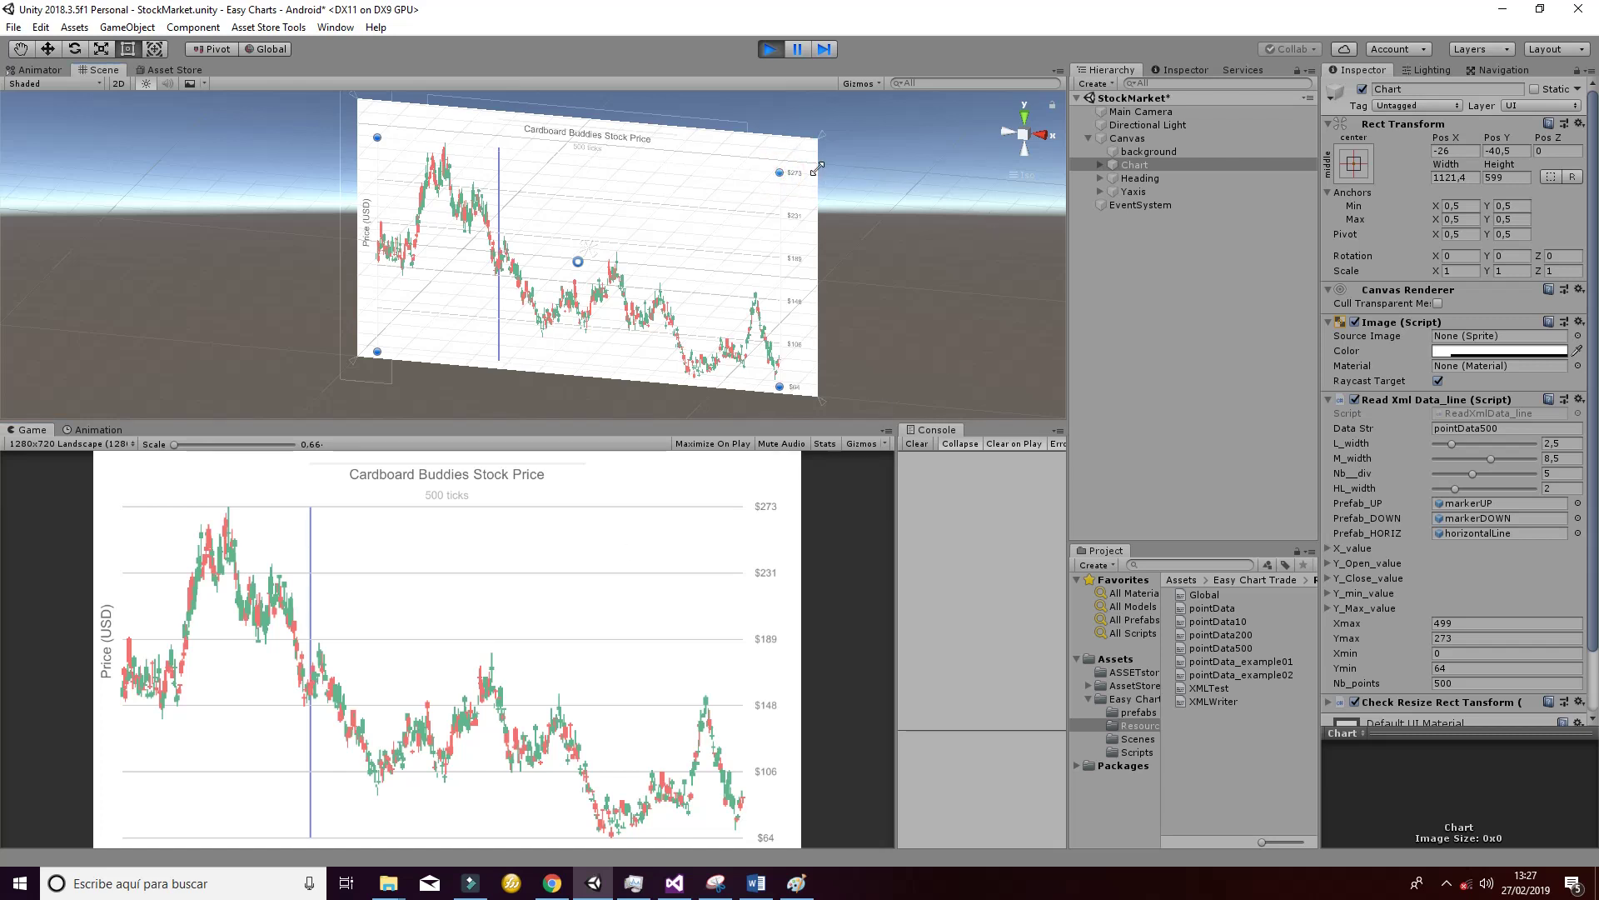
Stretch the running chart to 2495,2 by 710,3 and check candle prices.
{"action": "left_click_drag", "start_coordinate": [780, 173], "coordinate": [1029, 158]}
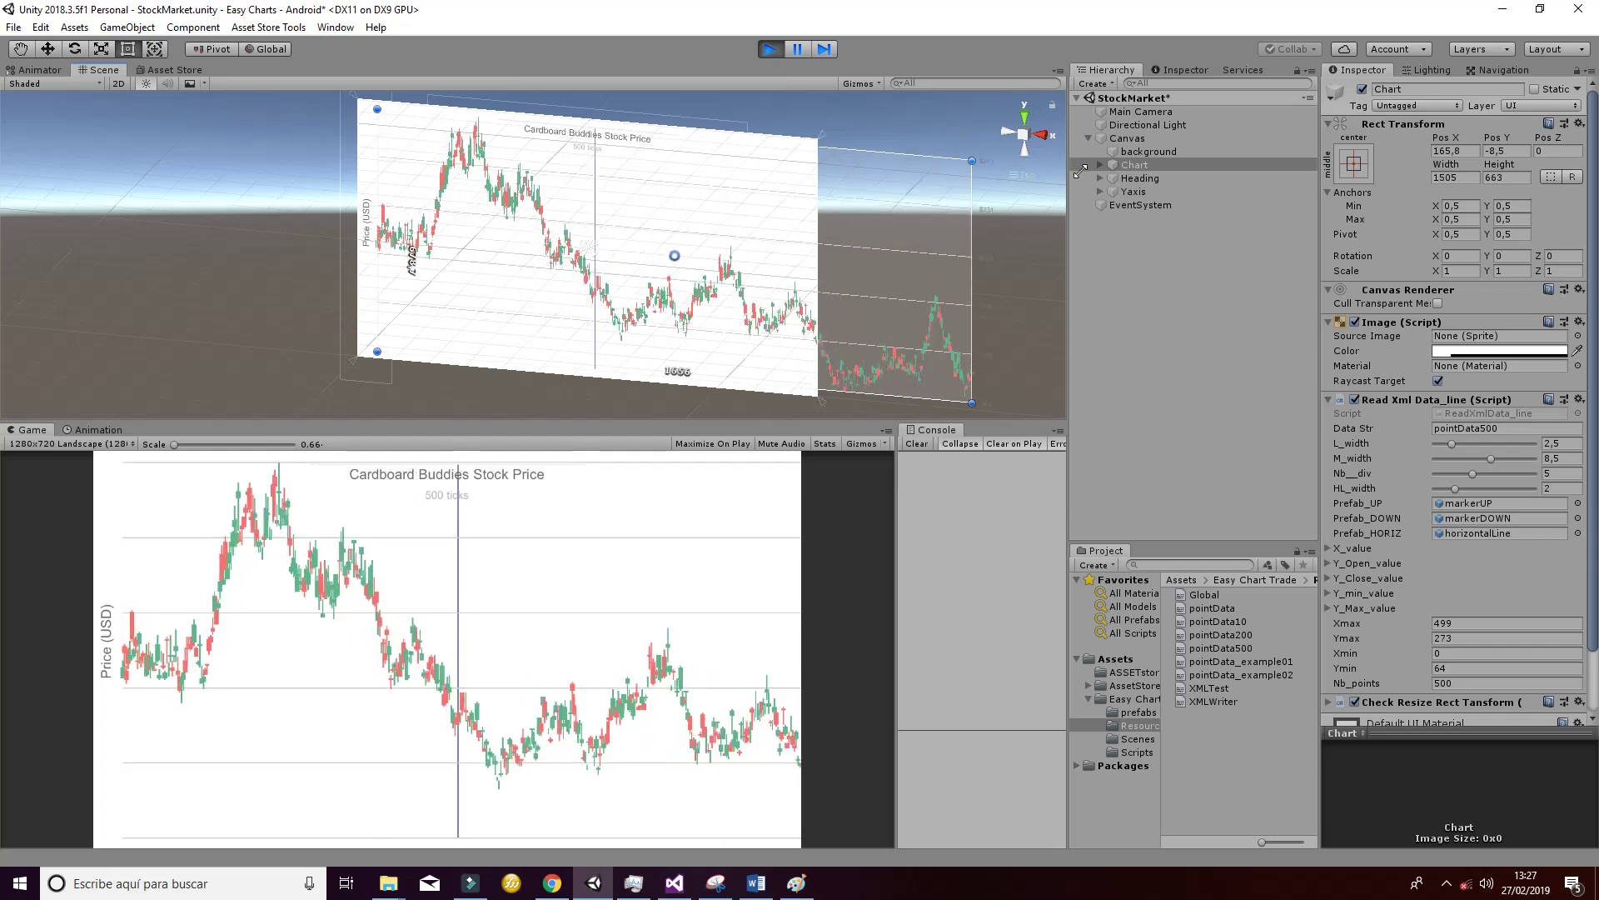
{"action": "left_click_drag", "start_coordinate": [1137, 181], "coordinate": [1106, 212]}
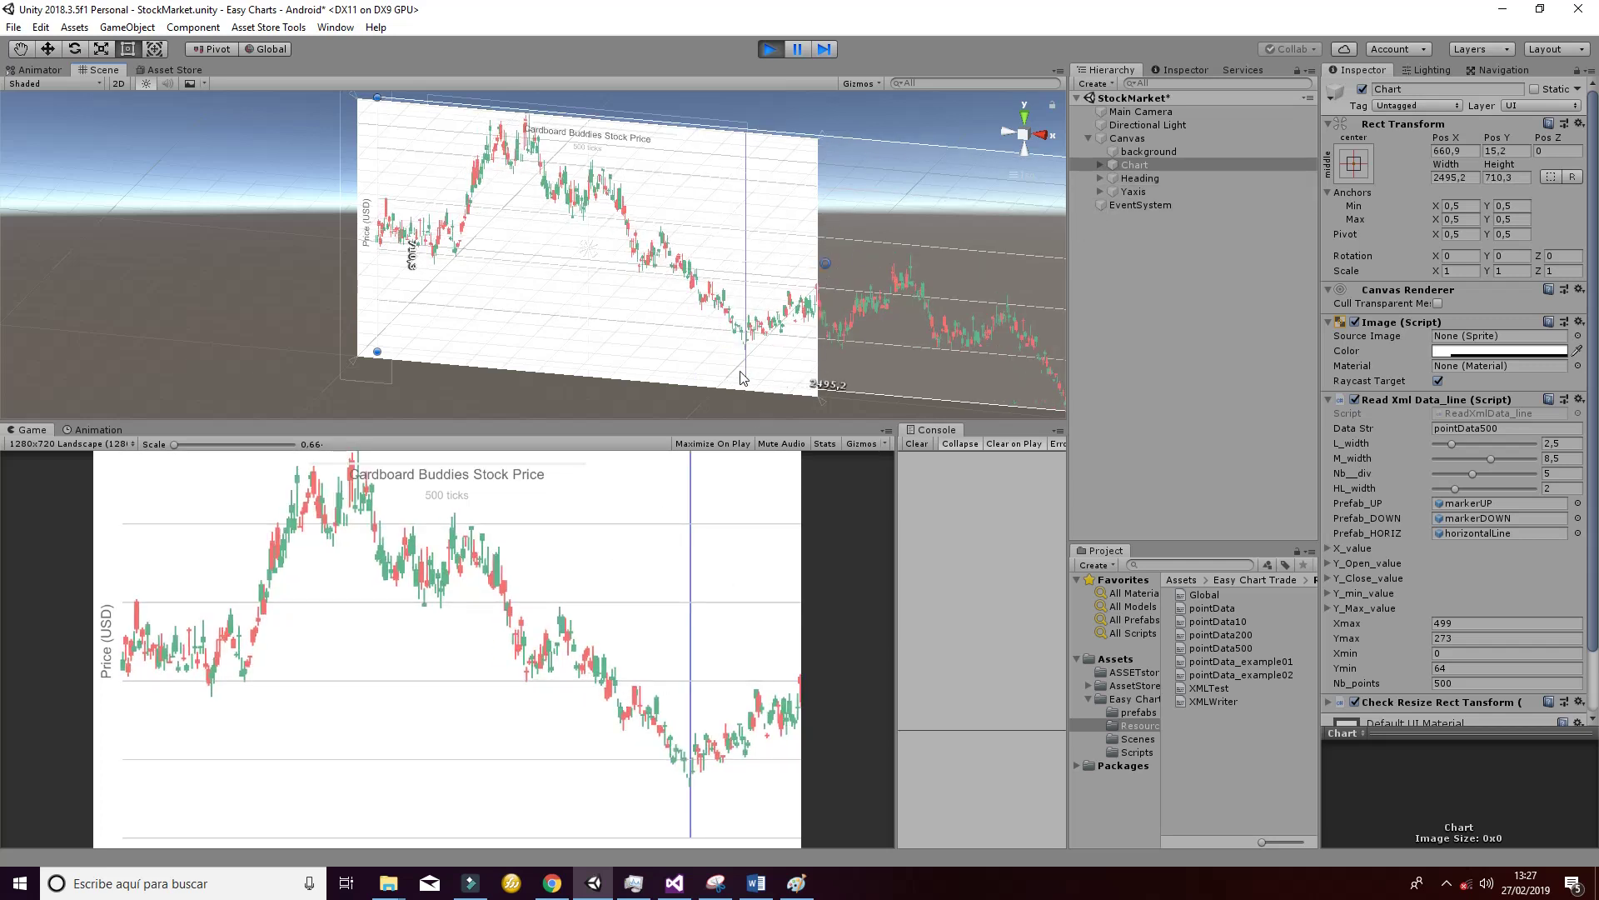
{"action": "left_click", "coordinate": [697, 599]}
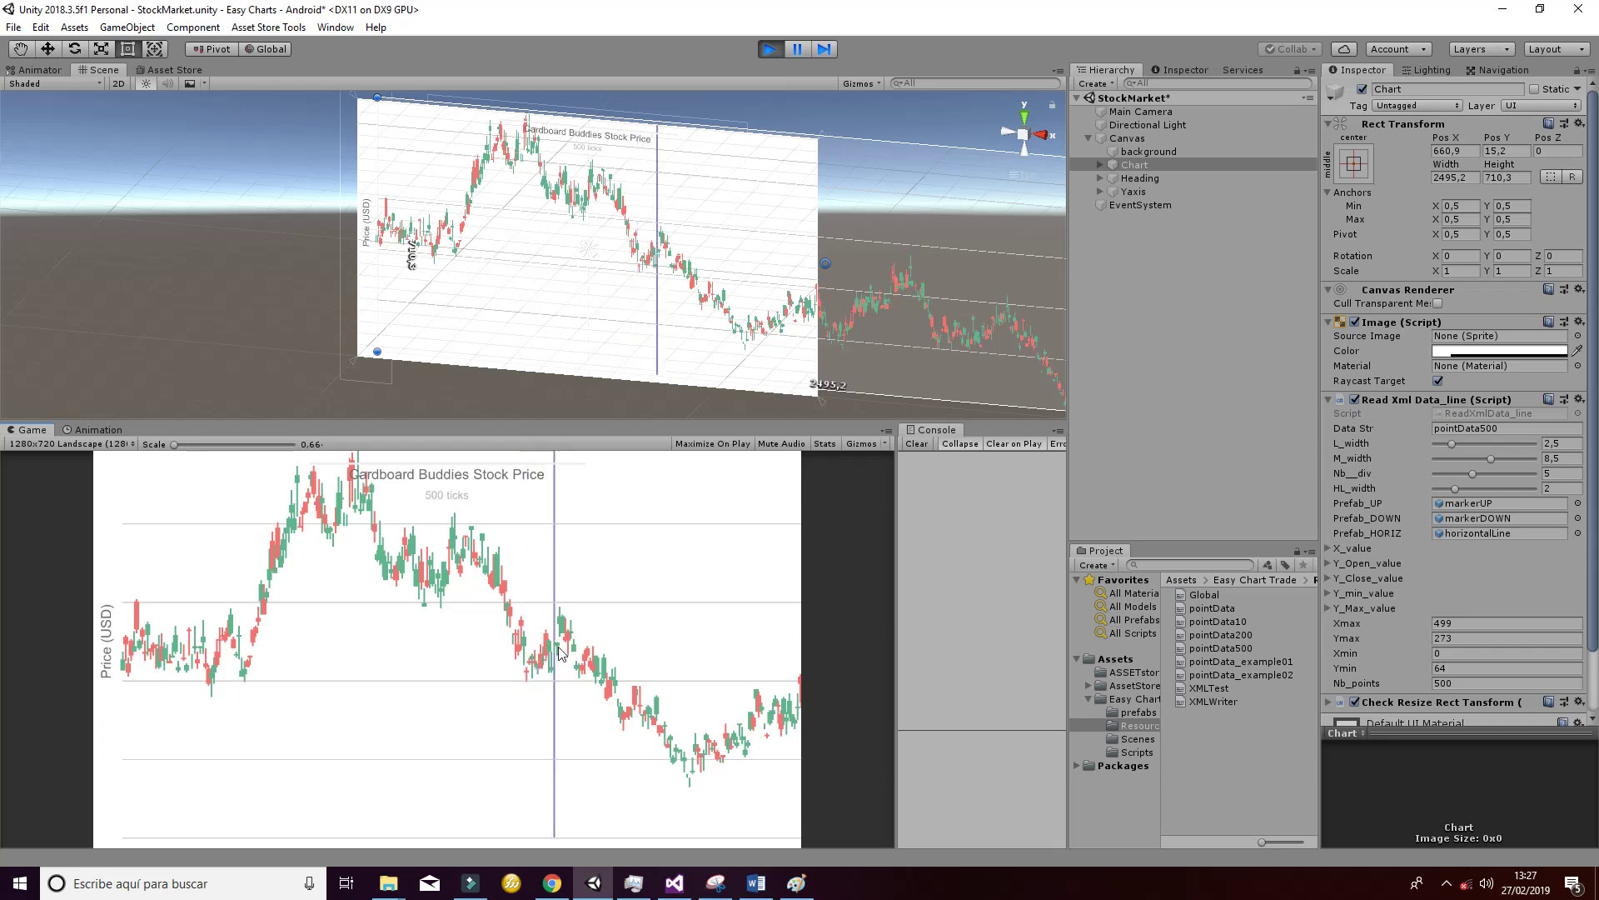
{"action": "mouse_move", "coordinate": [573, 645]}
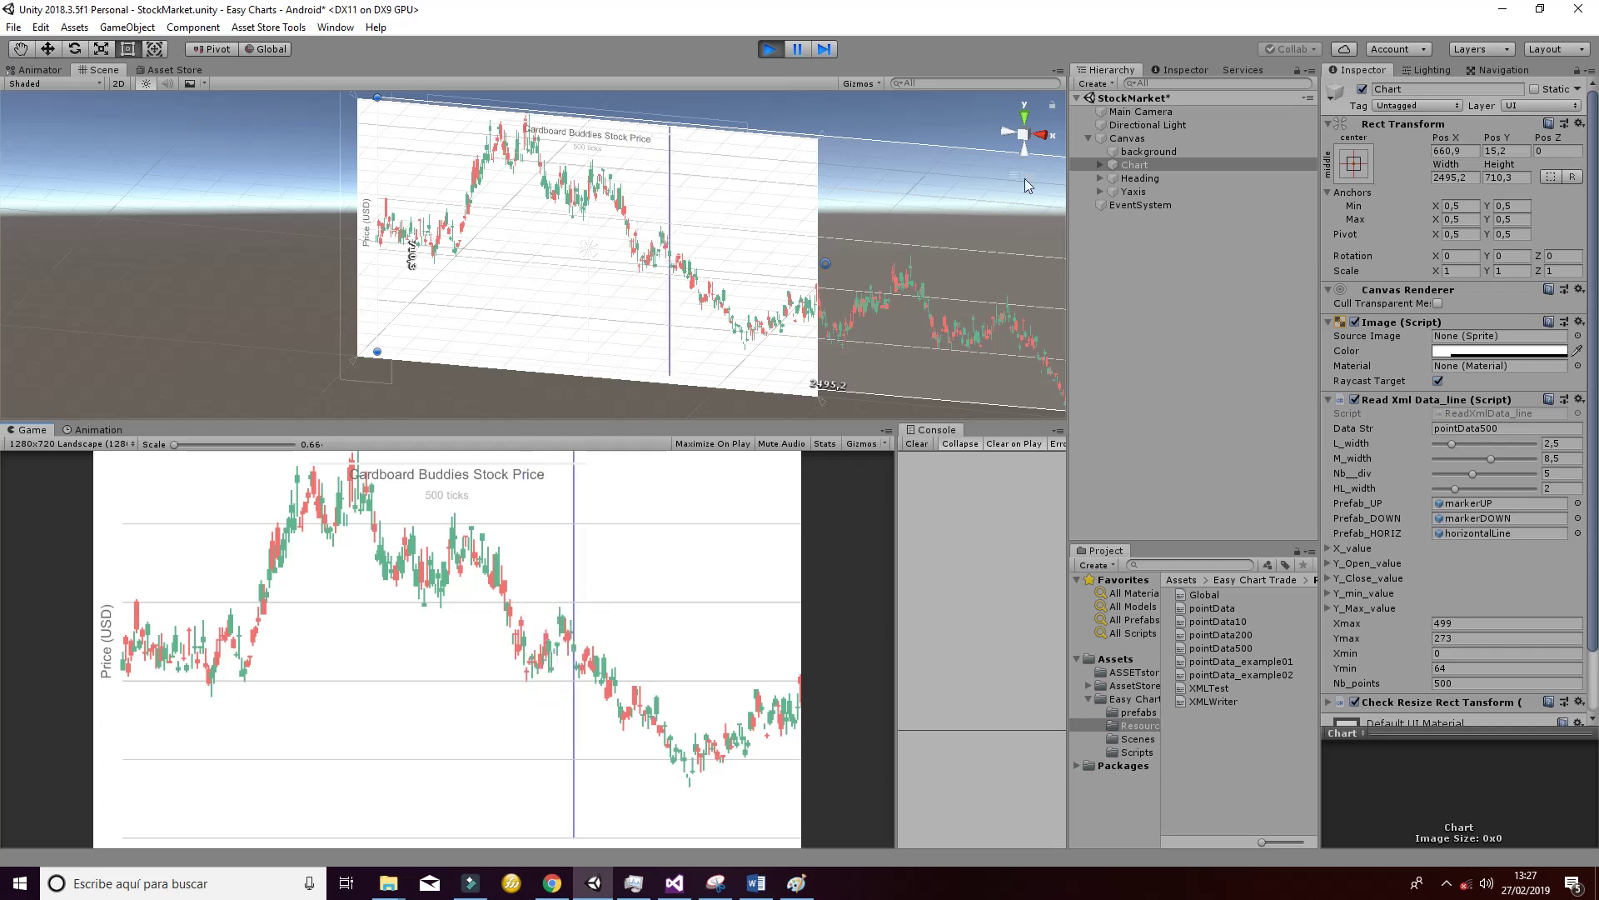
Move the Chart left along the X axis to Pos X 383.
{"action": "left_click", "coordinate": [1136, 165]}
{"action": "key", "text": "w"}
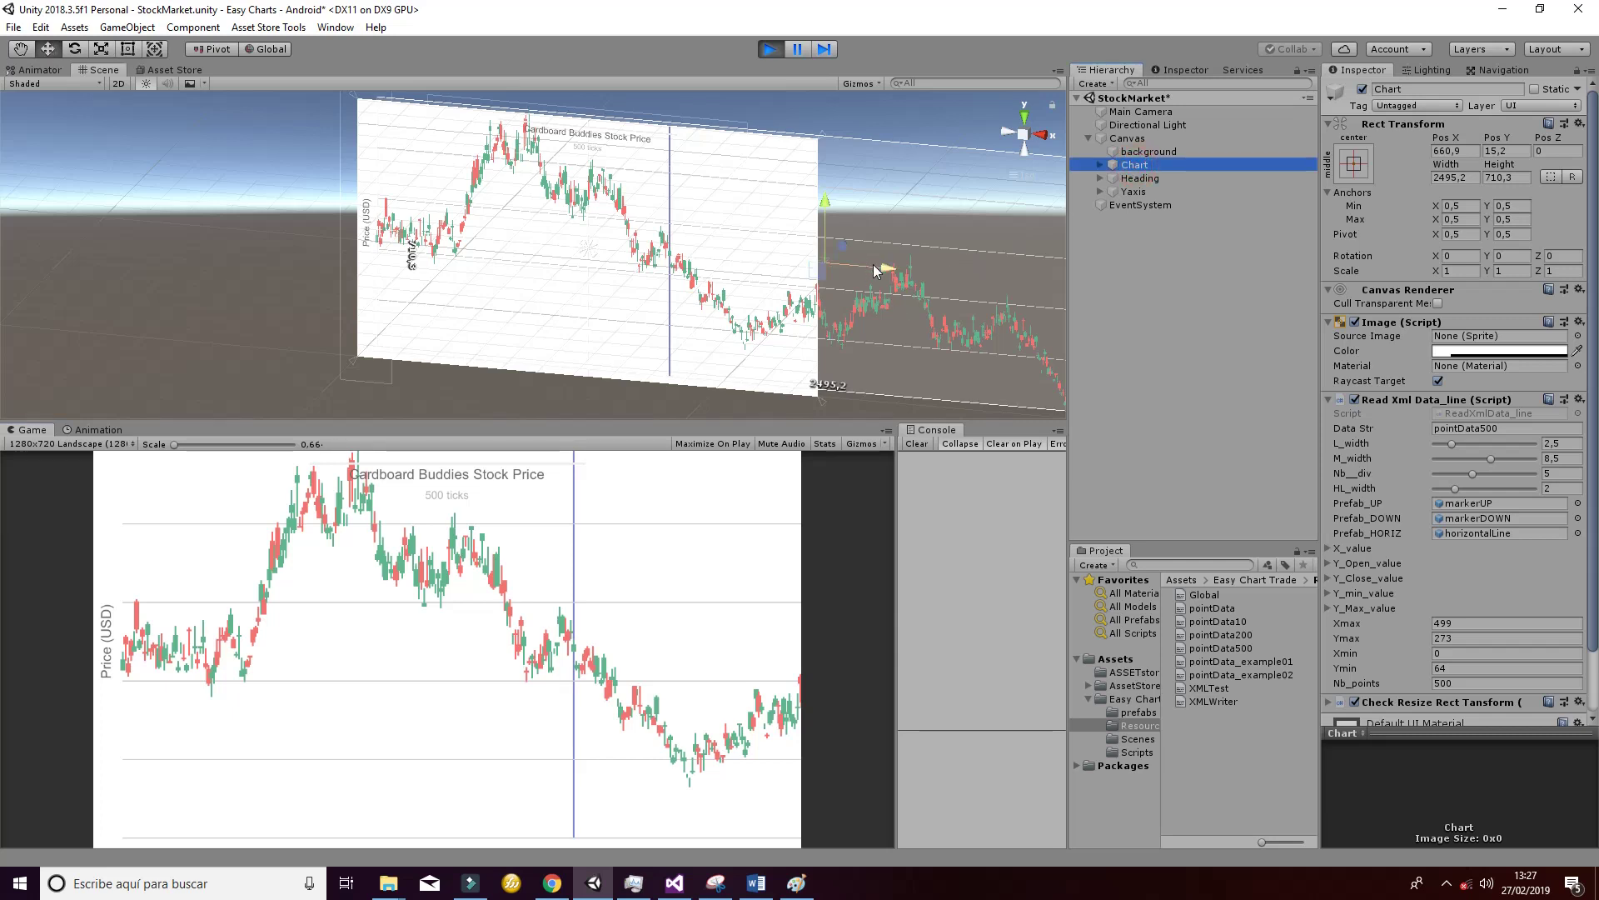
{"action": "mouse_move", "coordinate": [870, 263]}
{"action": "left_mouse_down"}
{"action": "mouse_move", "coordinate": [591, 275]}
{"action": "mouse_move", "coordinate": [885, 292]}
{"action": "left_mouse_up"}
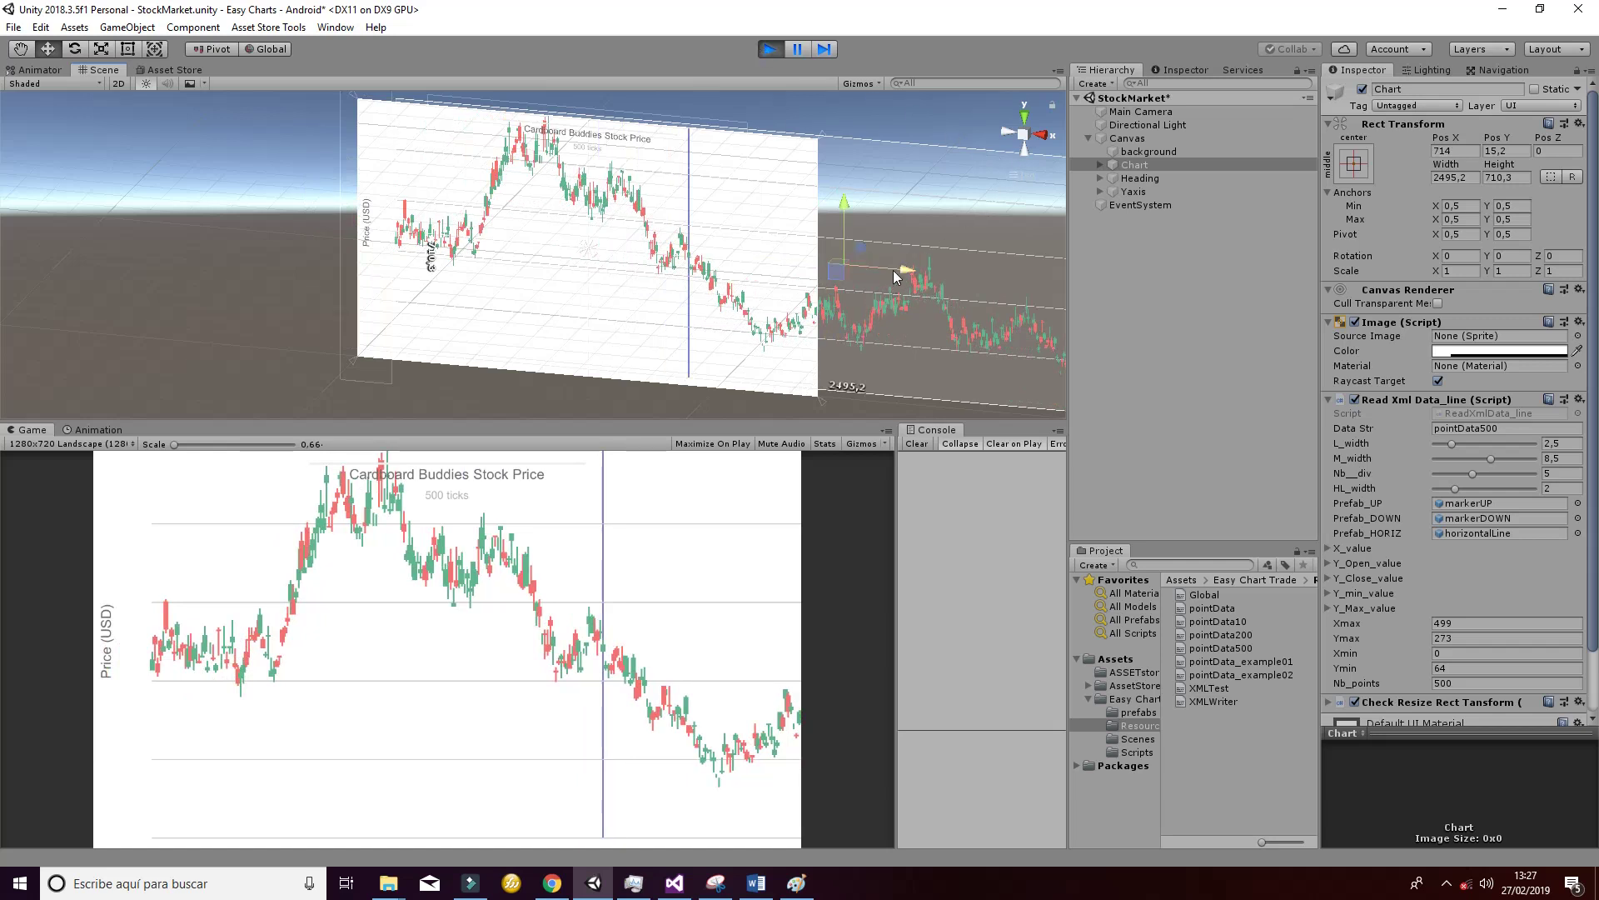
{"action": "left_click_drag", "start_coordinate": [893, 270], "coordinate": [776, 298]}
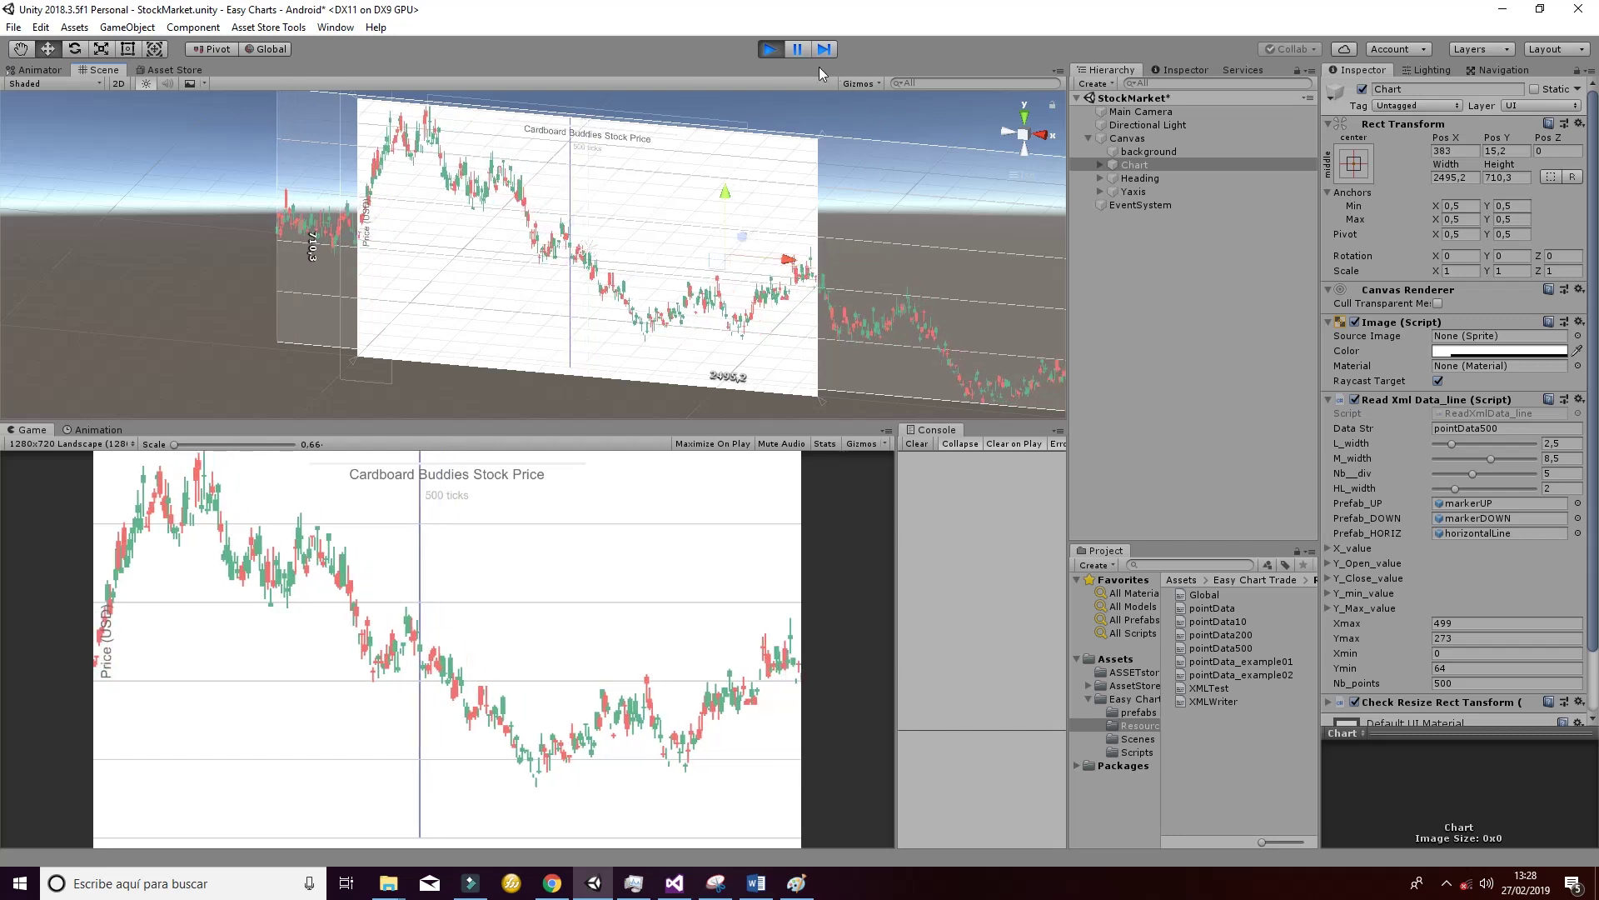